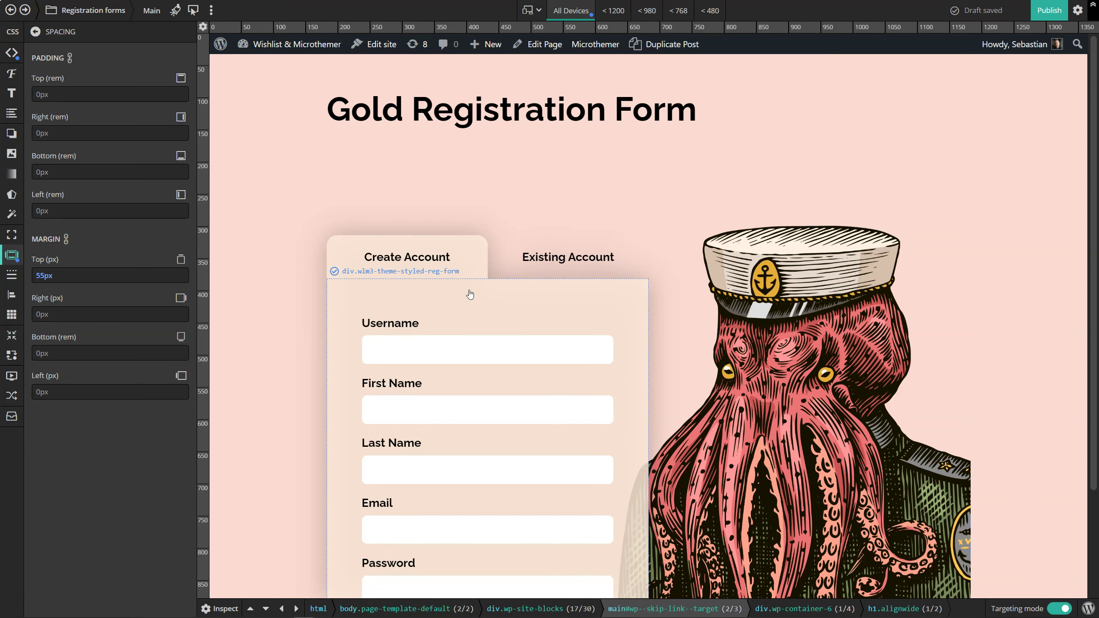
pyautogui.scroll(-1, 471, 333)
pyautogui.scroll(-3, 471, 333)
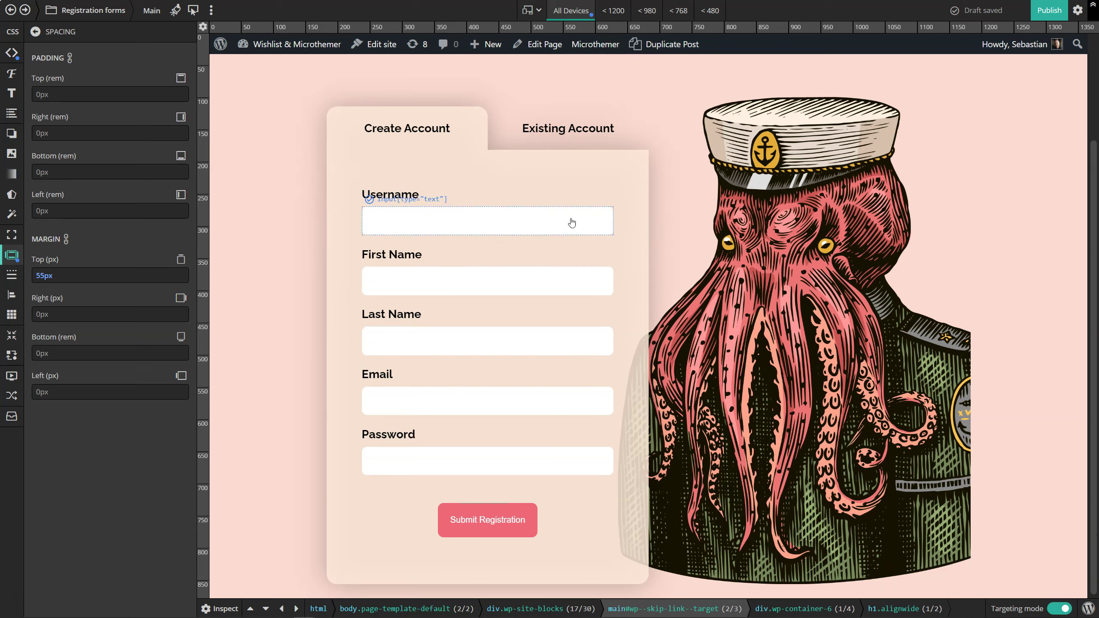
pyautogui.scroll(4, 571, 220)
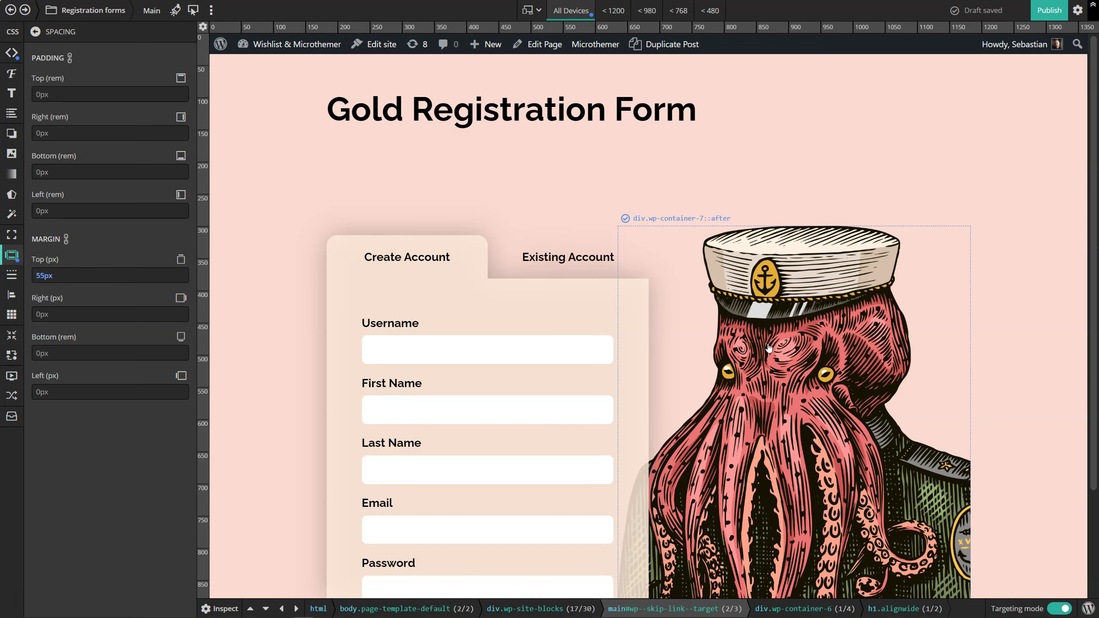
pyautogui.scroll(-2, 744, 343)
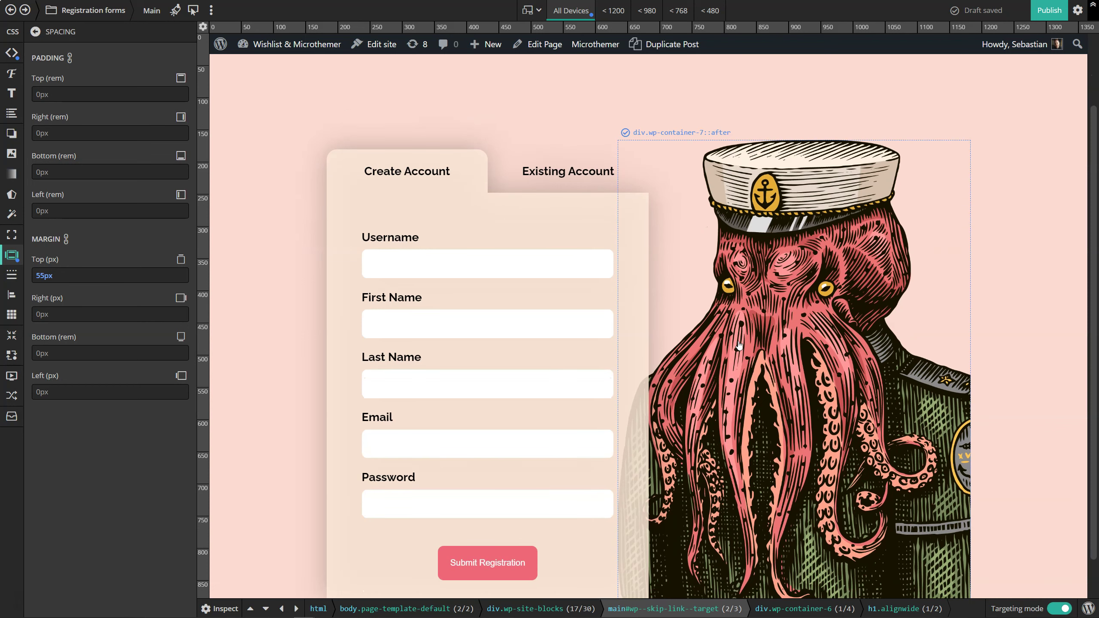
pyautogui.scroll(2, 739, 345)
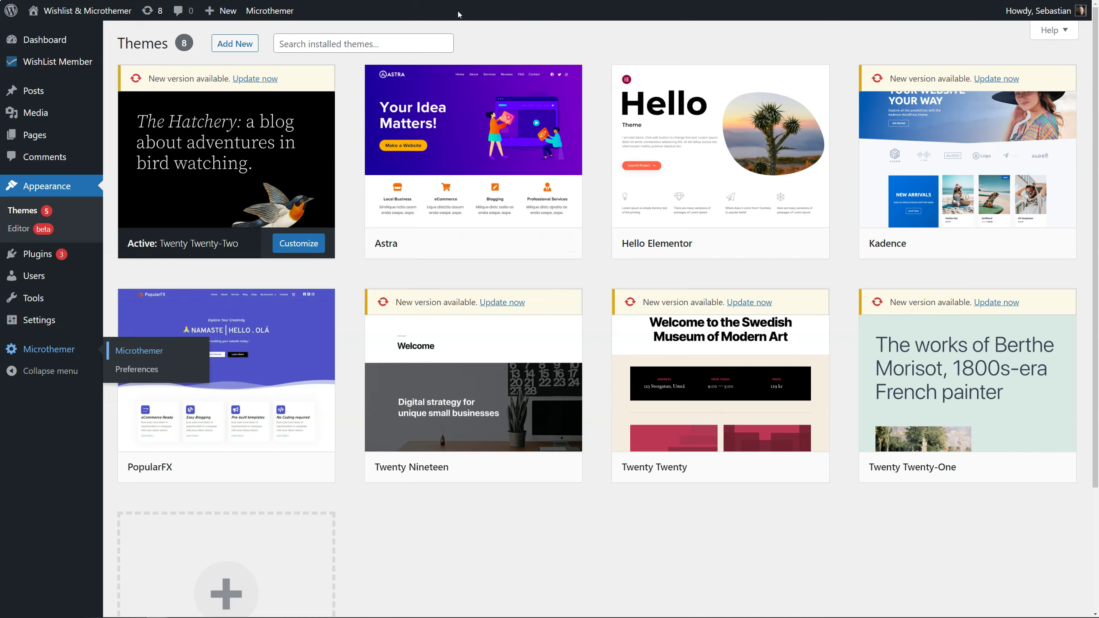
# Step: Activate the Astra theme and check the Gold Registration Form page in the Microthemer preview
pyautogui.moveTo(494, 247)
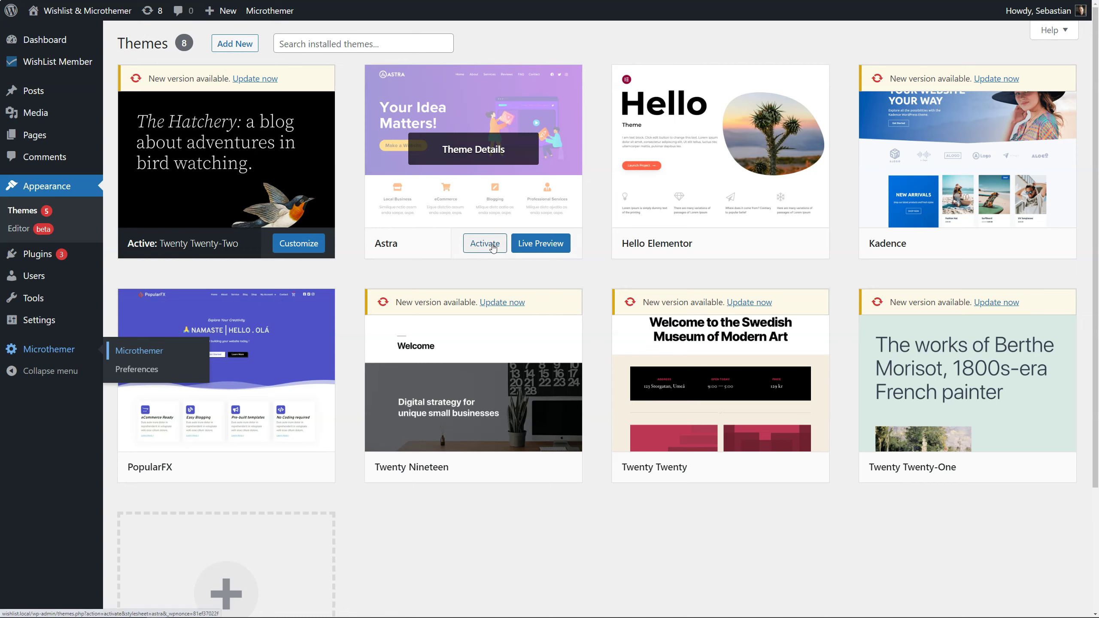
pyautogui.click(493, 248)
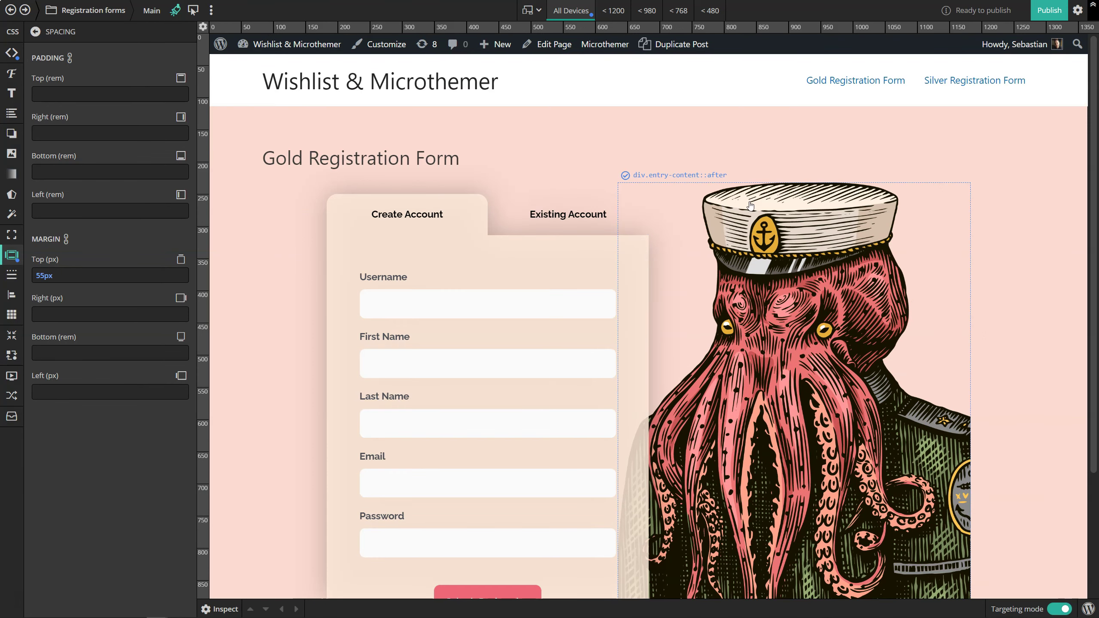
pyautogui.scroll(-3, 815, 203)
pyautogui.scroll(3, 814, 203)
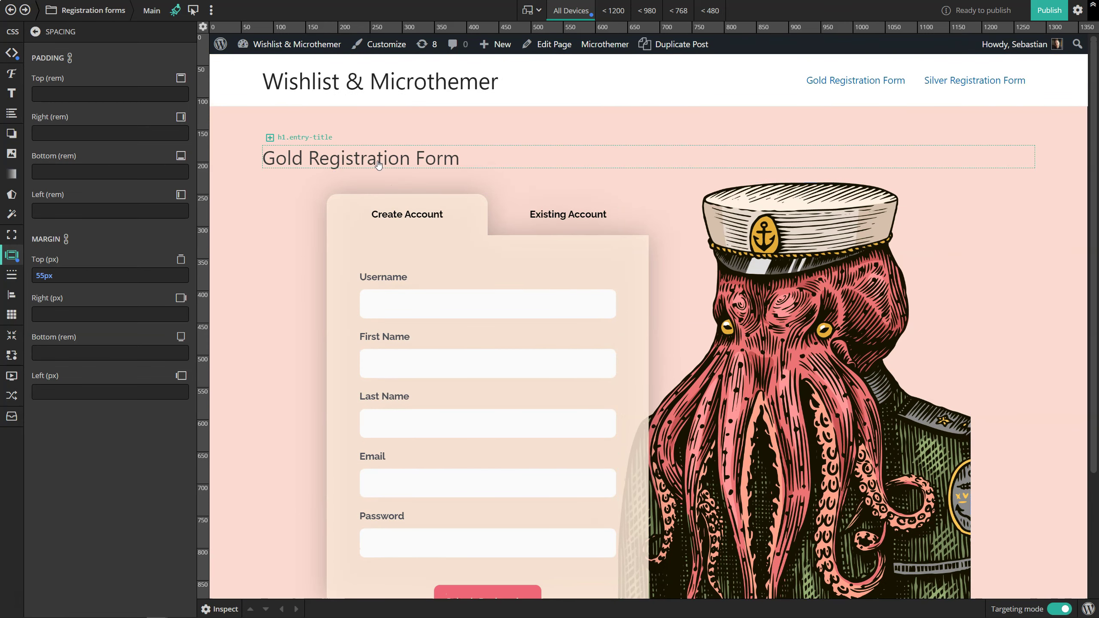
# Step: Target the form's parent entry content element and clear its right and left auto margins
pyautogui.click(314, 276)
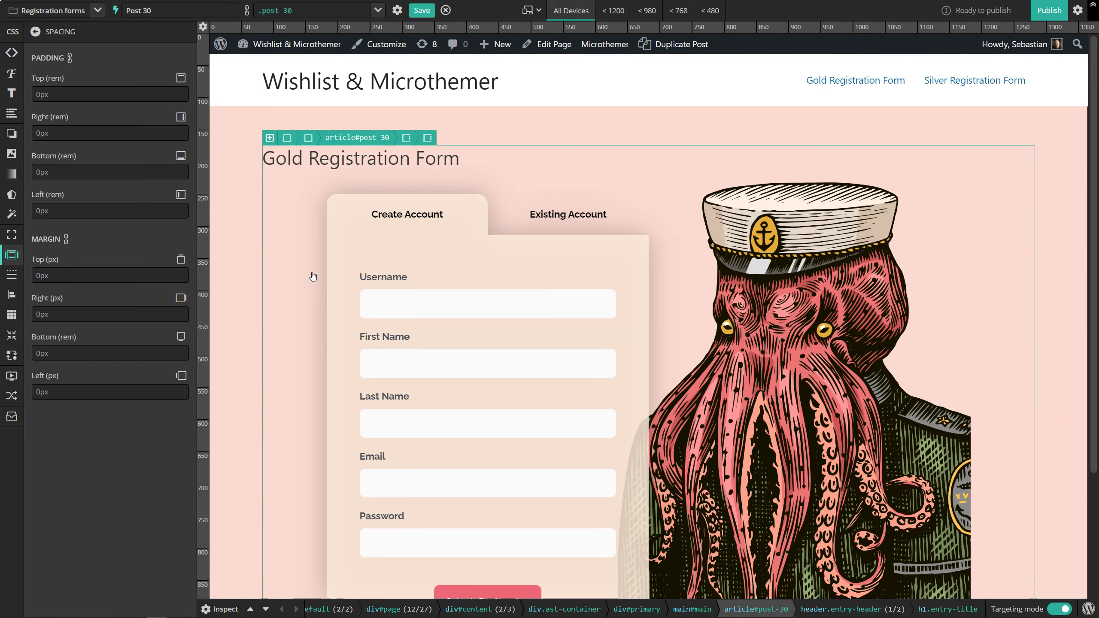
pyautogui.click(337, 269)
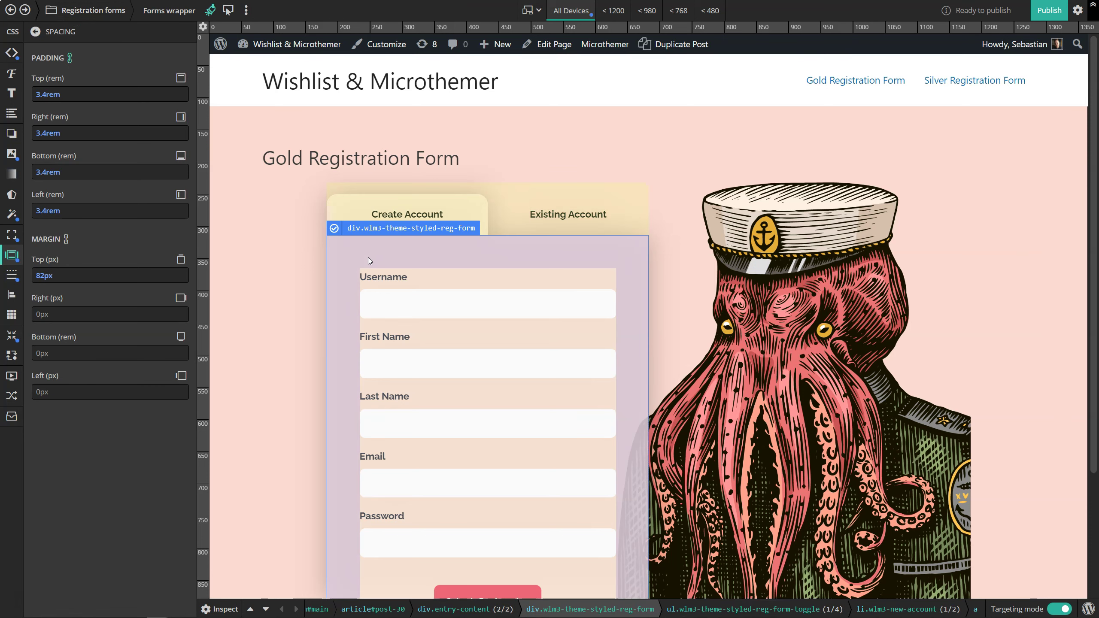
pyautogui.click(250, 611)
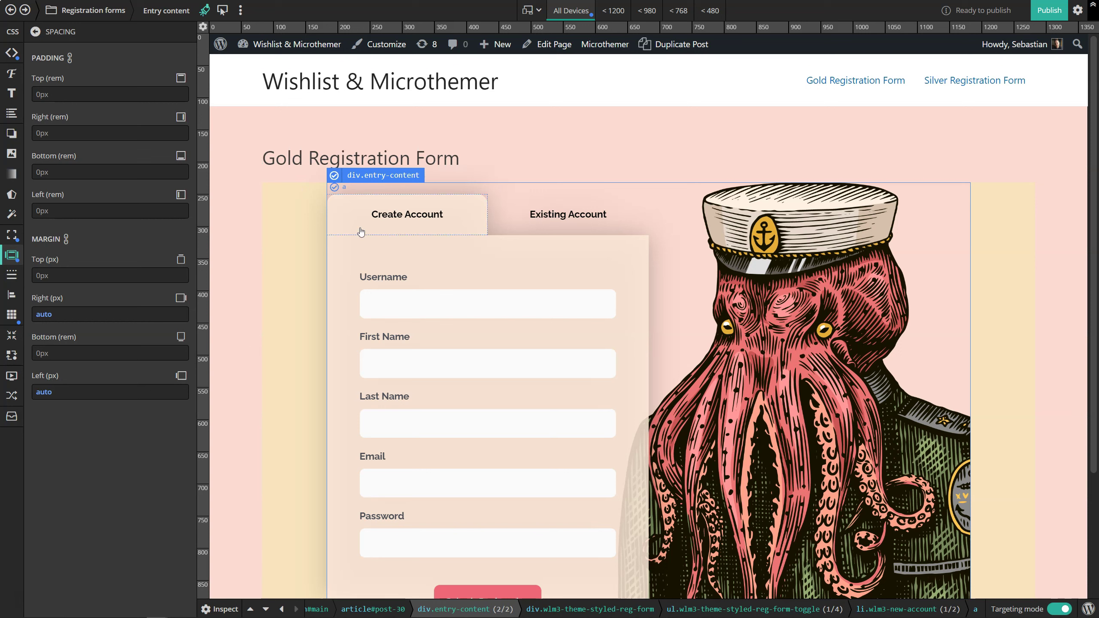
pyautogui.moveTo(76, 317); pyautogui.dragTo(27, 315)
pyautogui.press('BackSpace')
pyautogui.click(44, 392)
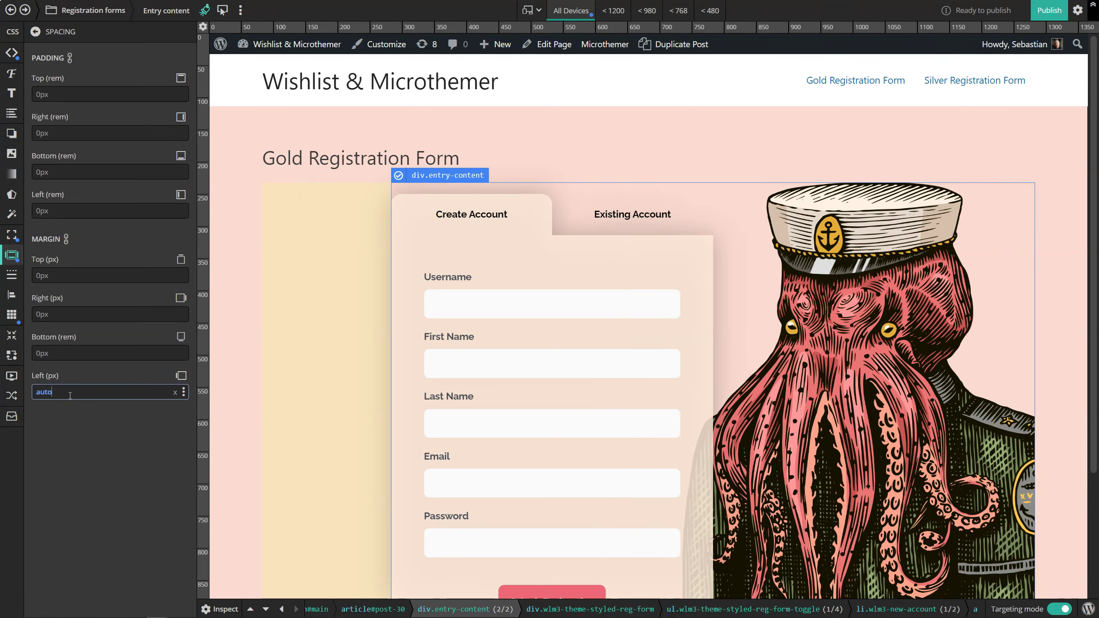
pyautogui.doubleClick(43, 392)
pyautogui.press('BackSpace')
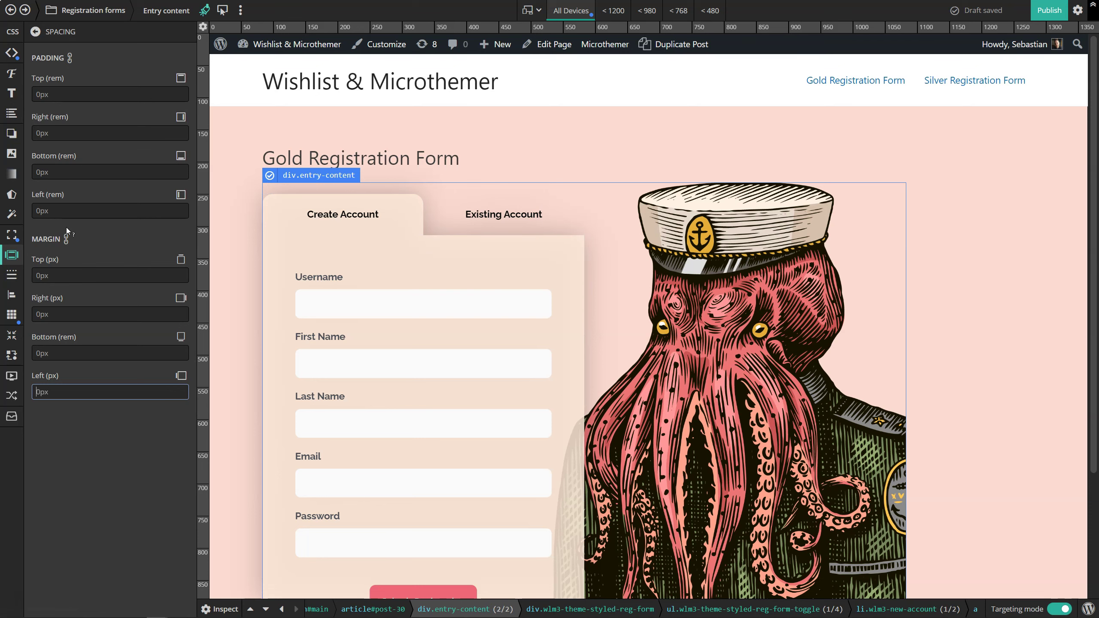
# Step: Set the entry content's top margin to 57px
pyautogui.click(184, 275)
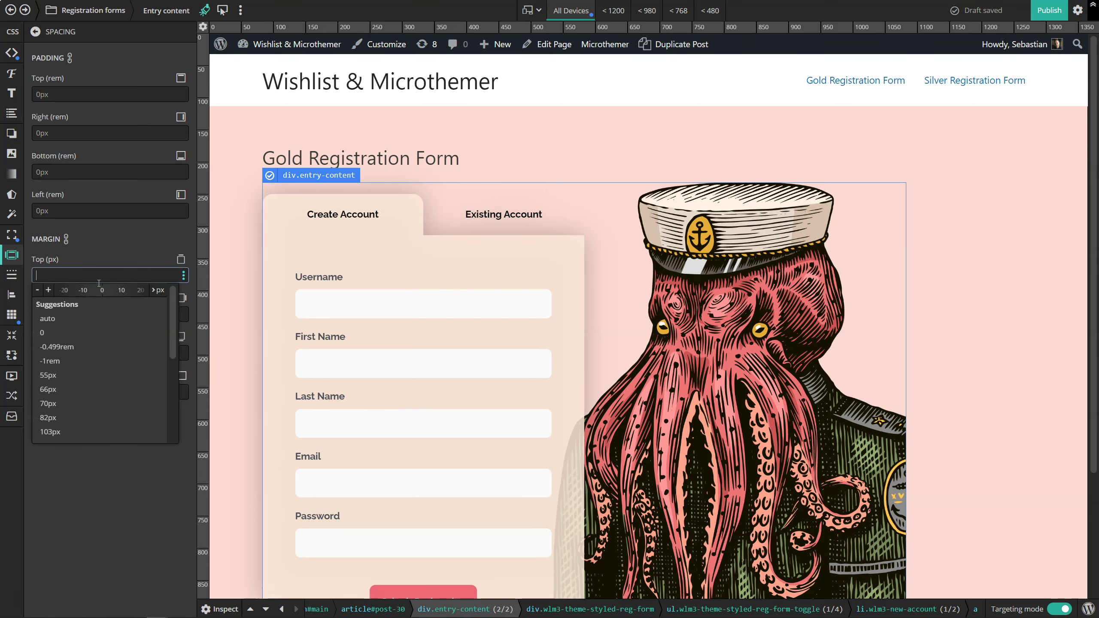
pyautogui.moveTo(131, 289); pyautogui.dragTo(48, 290)
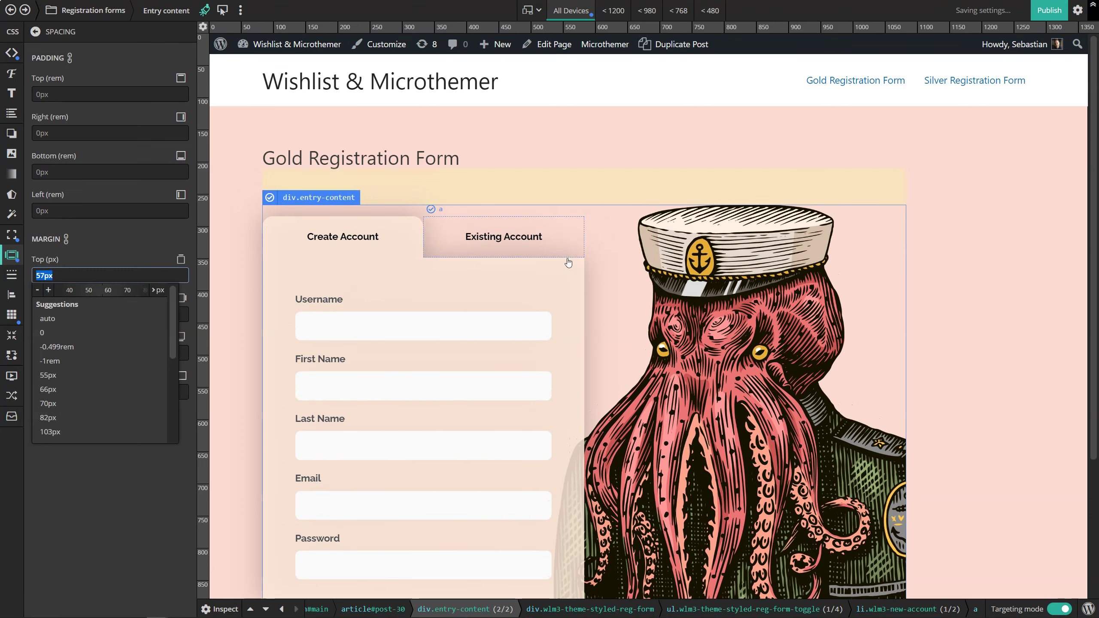
pyautogui.scroll(-1, 613, 253)
pyautogui.scroll(-1, 614, 253)
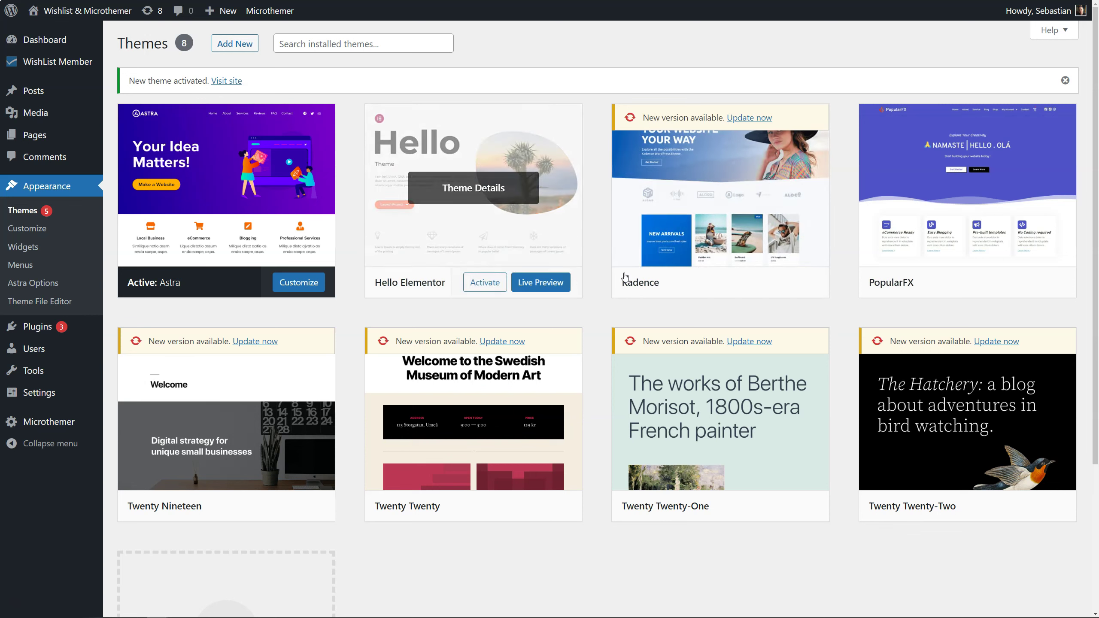
# Step: Switch to the WordPress themes page, activate the Kadence theme, and reload the form page in the Microthemer preview
pyautogui.moveTo(628, 281)
pyautogui.click(734, 288)
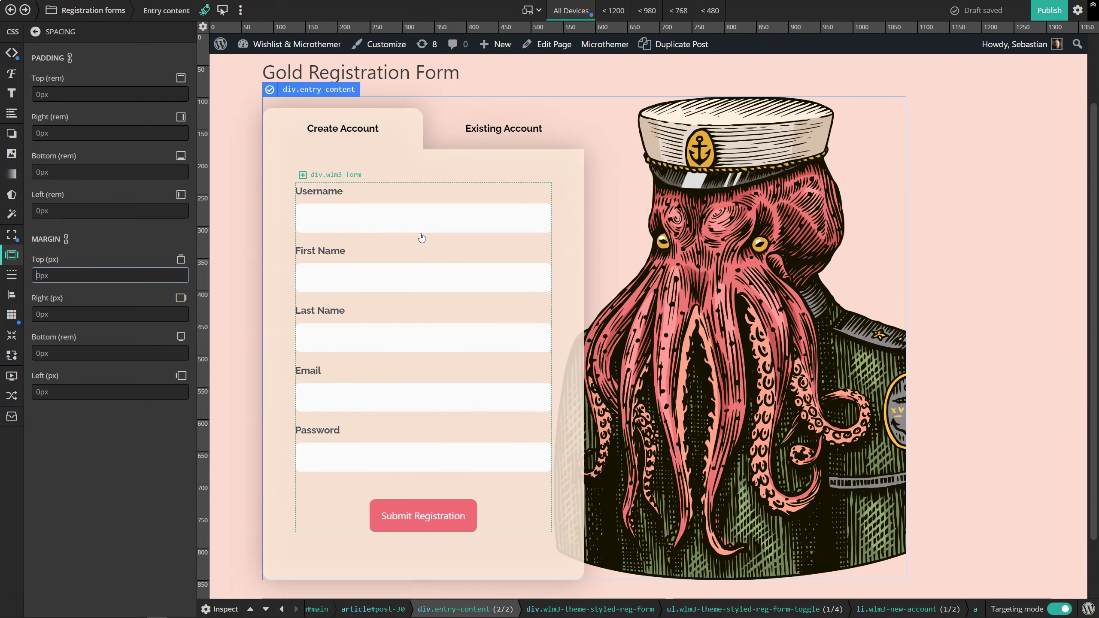
pyautogui.click(1078, 10)
pyautogui.click(1075, 203)
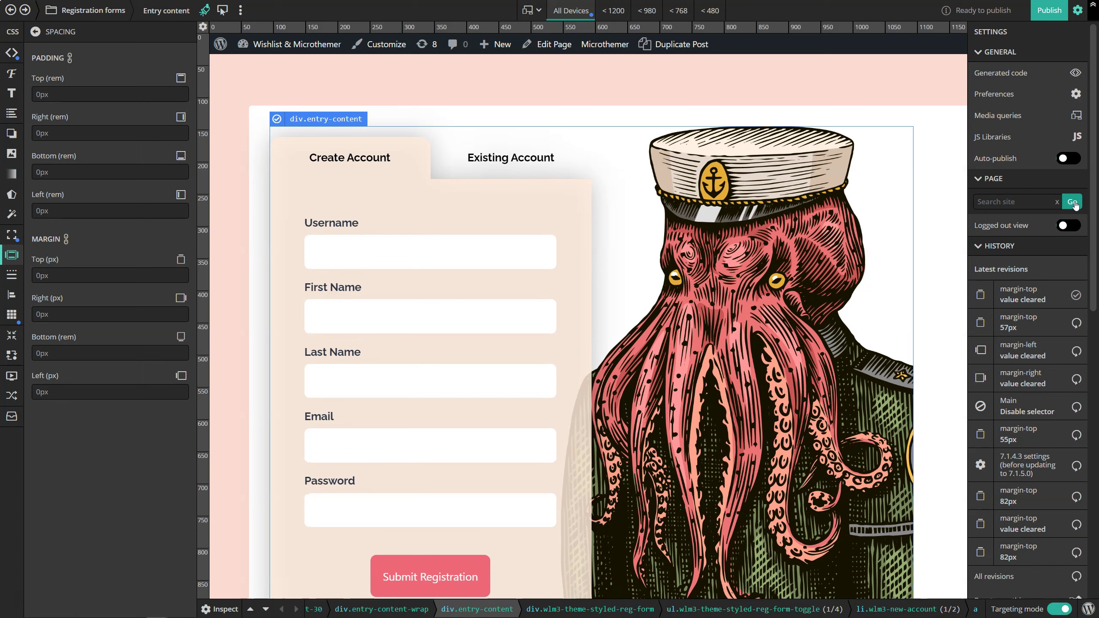
pyautogui.click(907, 8)
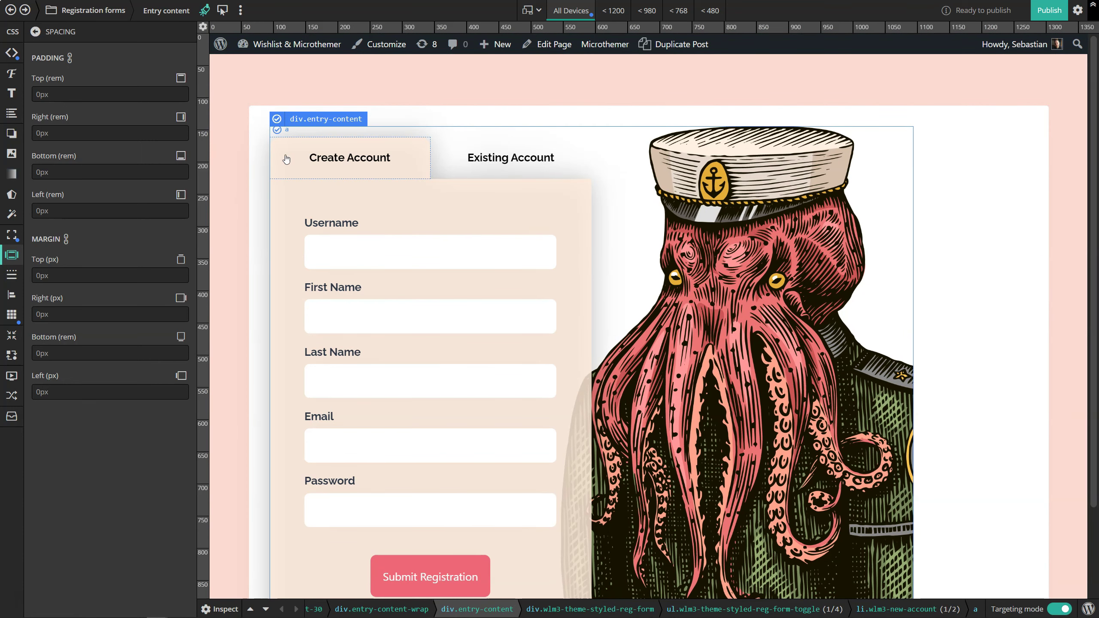
# Step: Inspect the computed styles around the white entry content wrap and target its parent article element, article#post-30
pyautogui.click(259, 145)
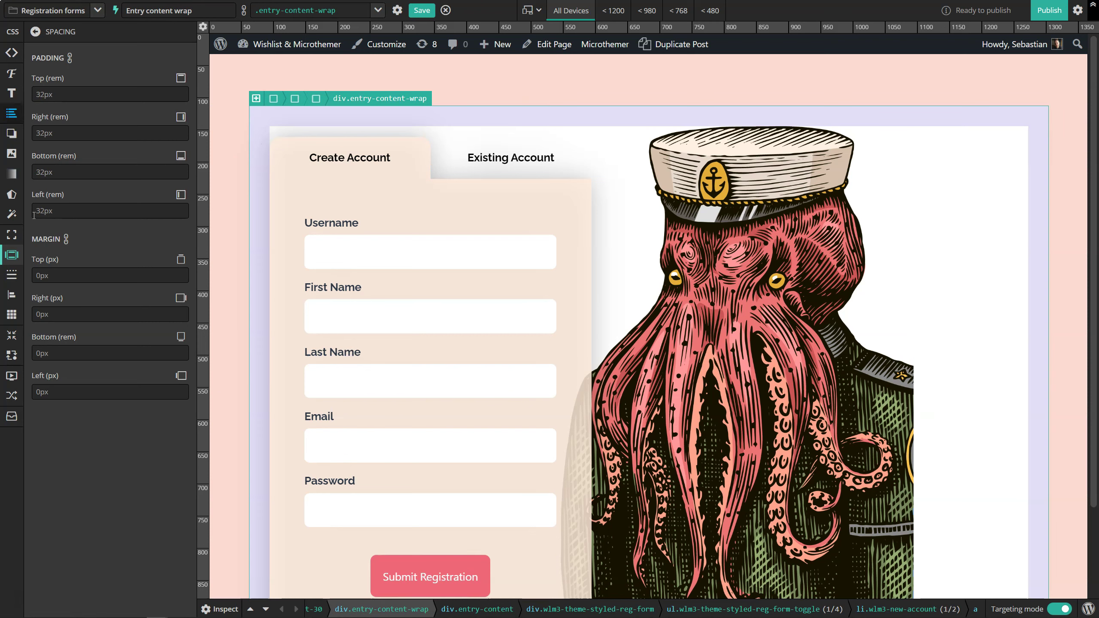
pyautogui.click(220, 609)
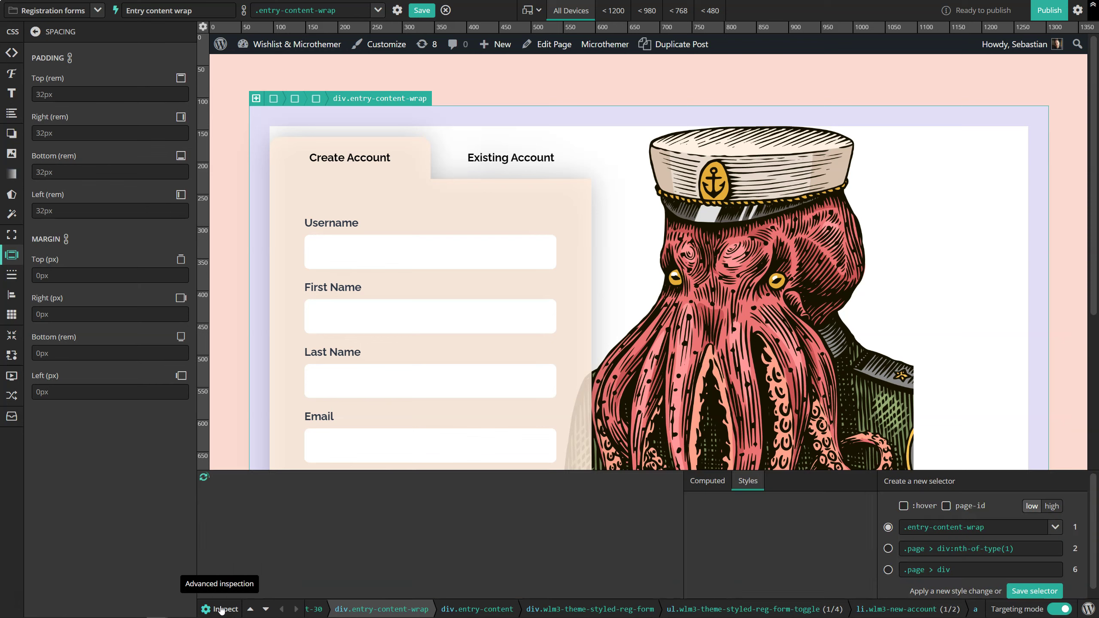
pyautogui.click(708, 482)
pyautogui.scroll(-5, 842, 548)
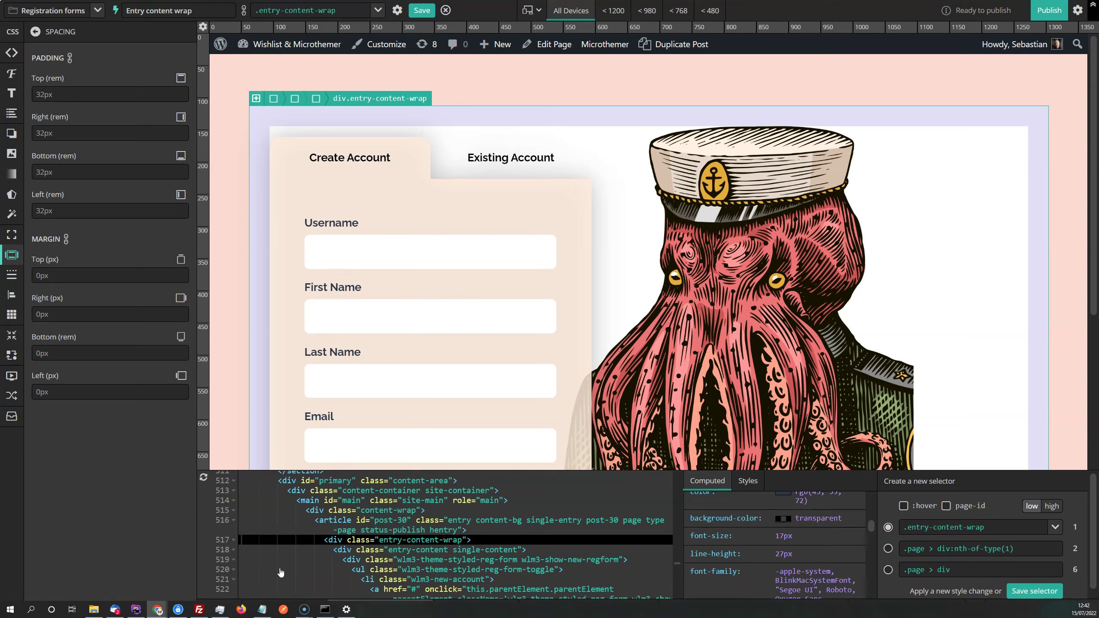
pyautogui.click(265, 609)
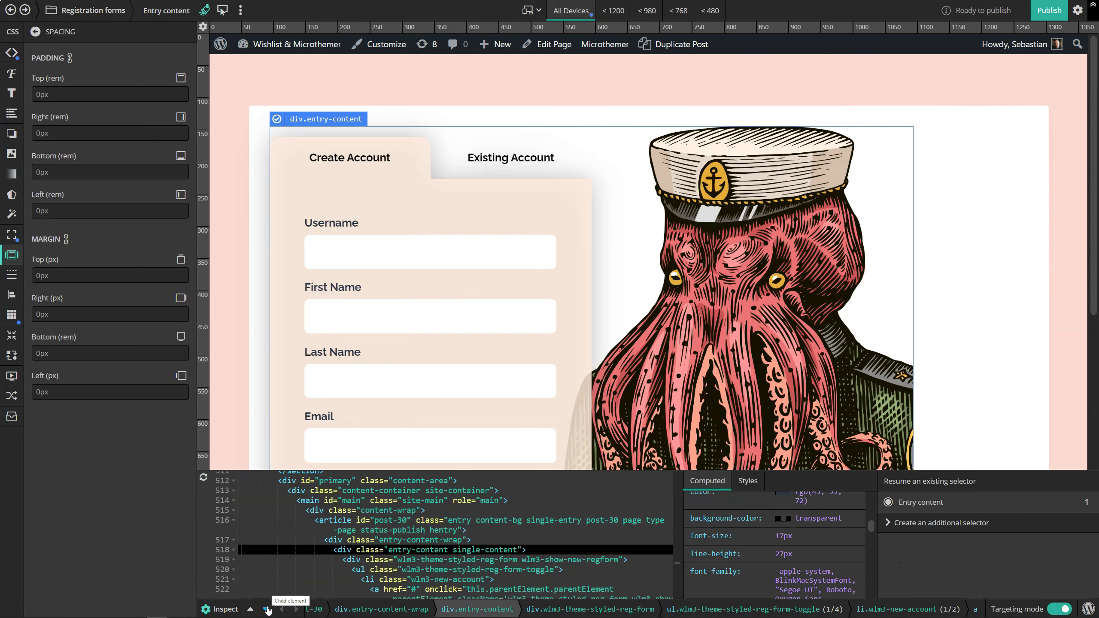
pyautogui.click(251, 609)
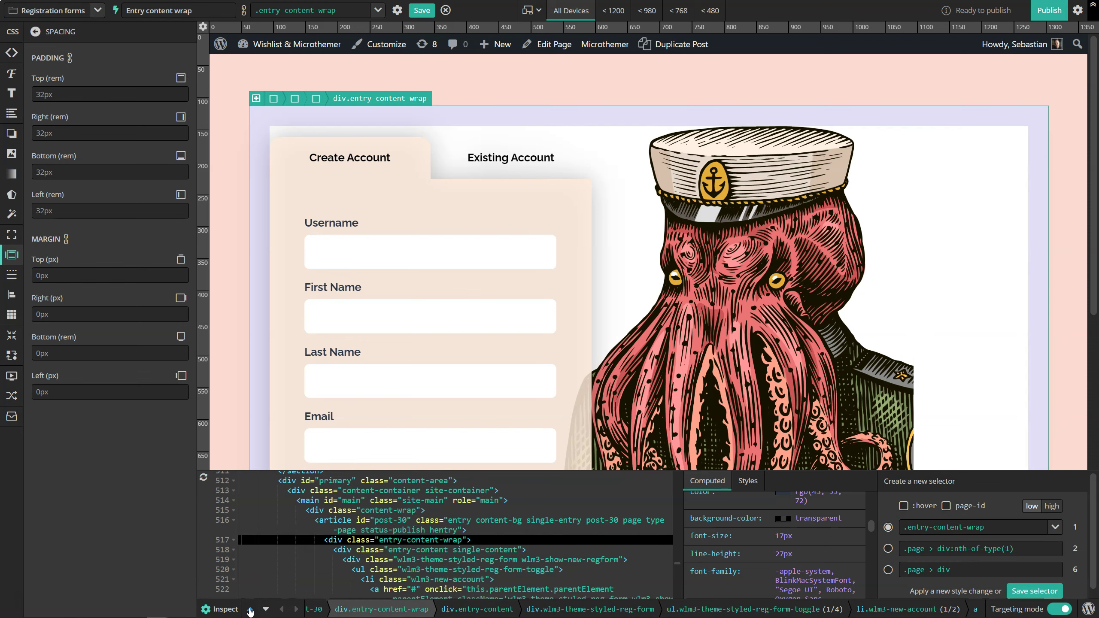
pyautogui.click(250, 609)
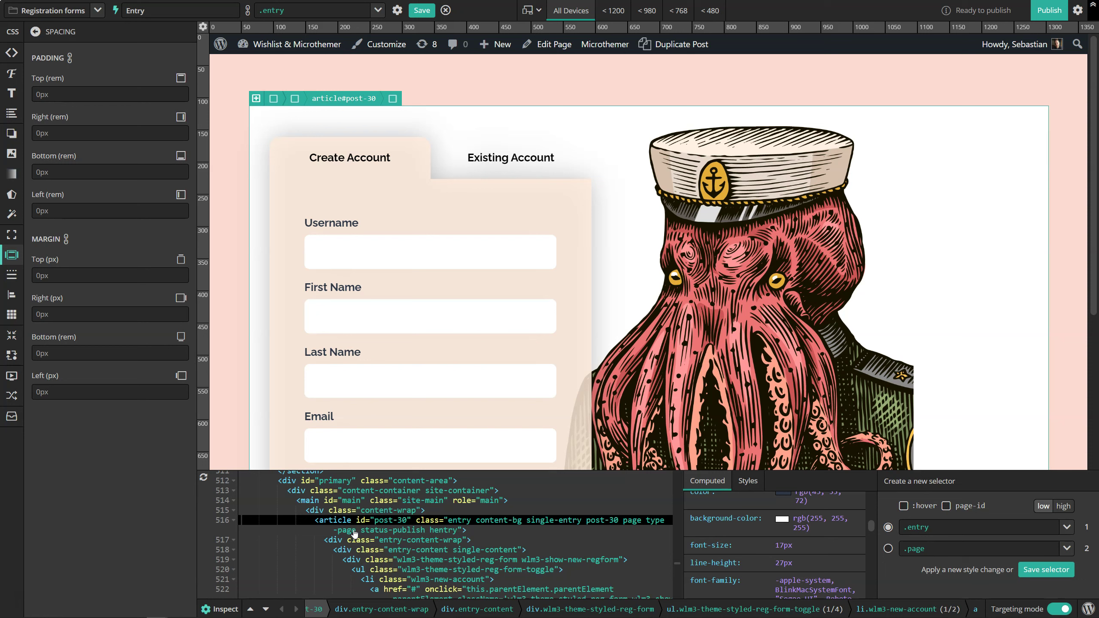
# Step: Make the article element's white background fully transparent, rgba(255, 255, 255, 0)
pyautogui.click(12, 153)
pyautogui.click(87, 93)
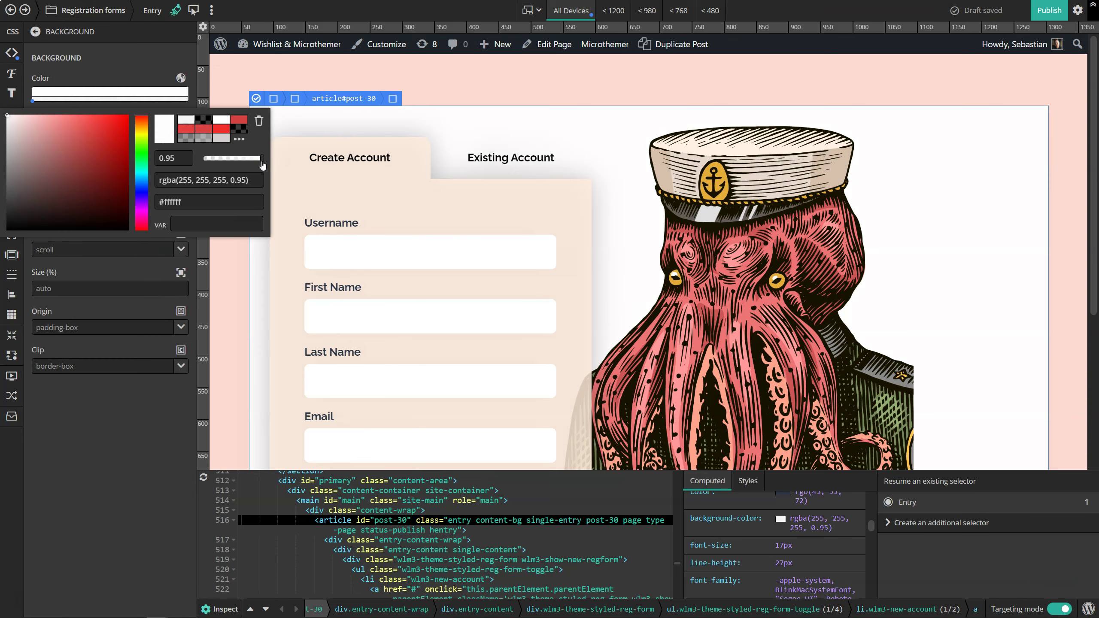
pyautogui.moveTo(262, 159); pyautogui.dragTo(203, 161)
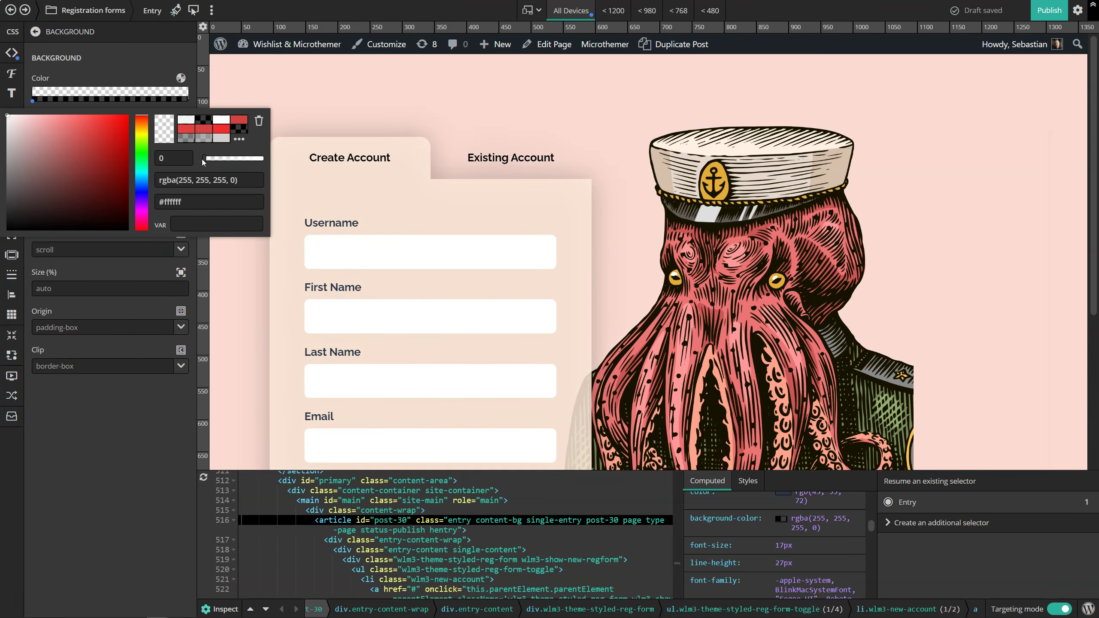
pyautogui.click(143, 56)
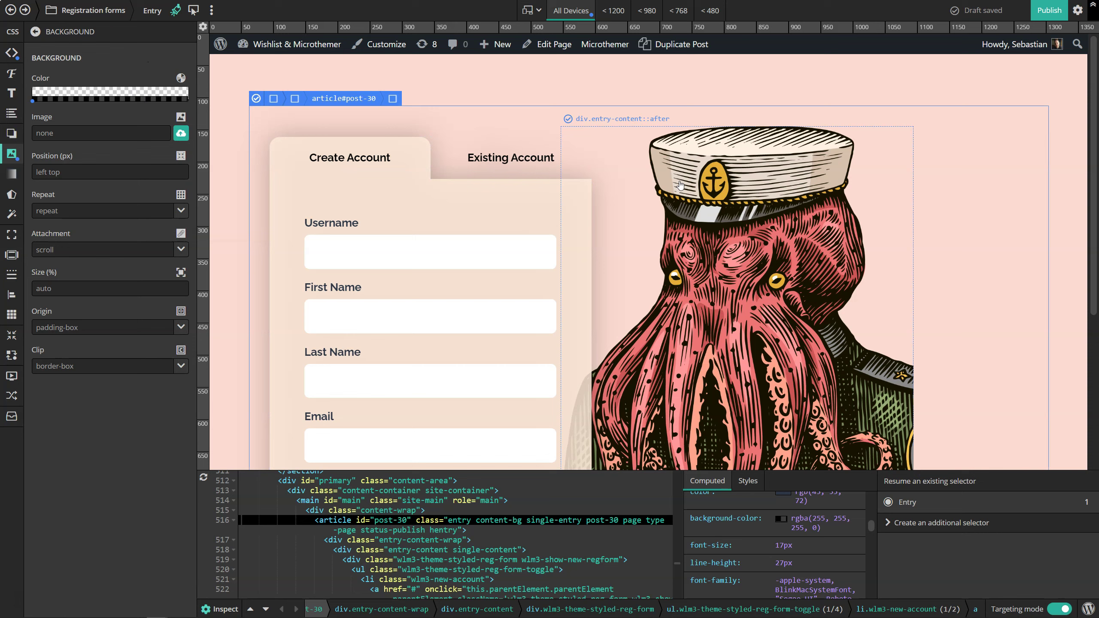
pyautogui.scroll(-3, 824, 208)
pyautogui.scroll(3, 825, 208)
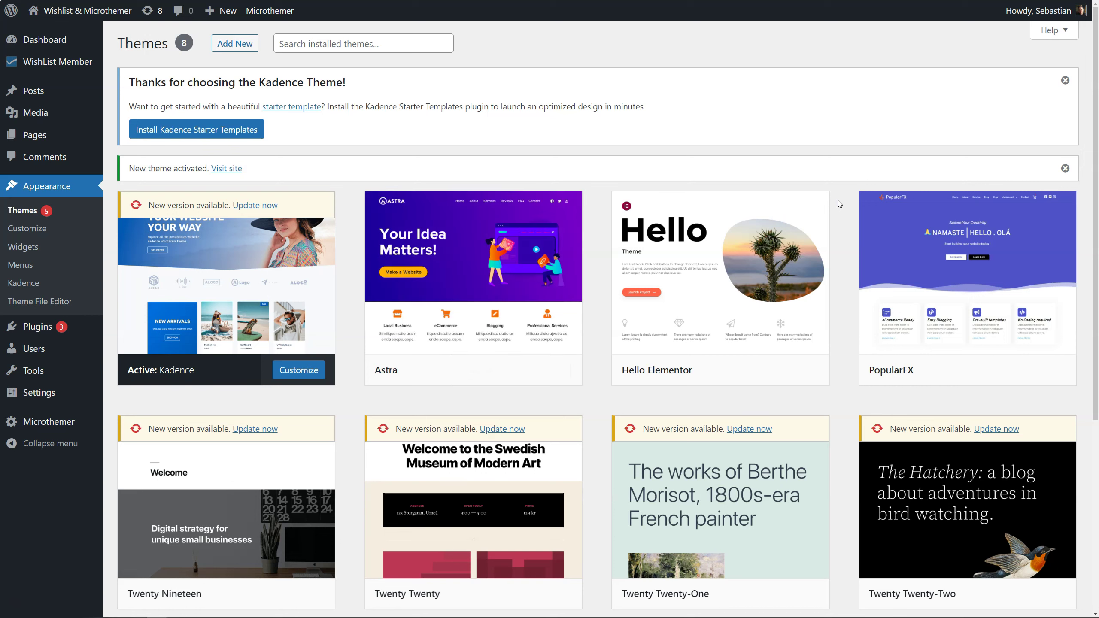
# Step: Switch to the WordPress themes page, activate the Twenty Twenty theme, and check the form page in the Microthemer preview
pyautogui.moveTo(768, 364)
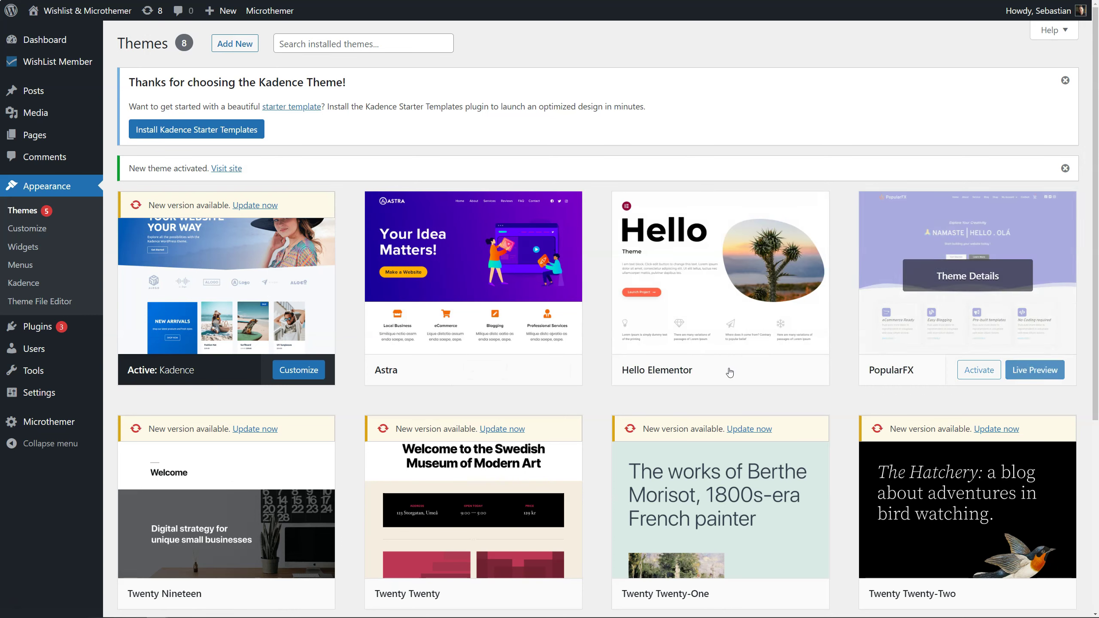
pyautogui.scroll(-2, 756, 376)
pyautogui.moveTo(560, 473)
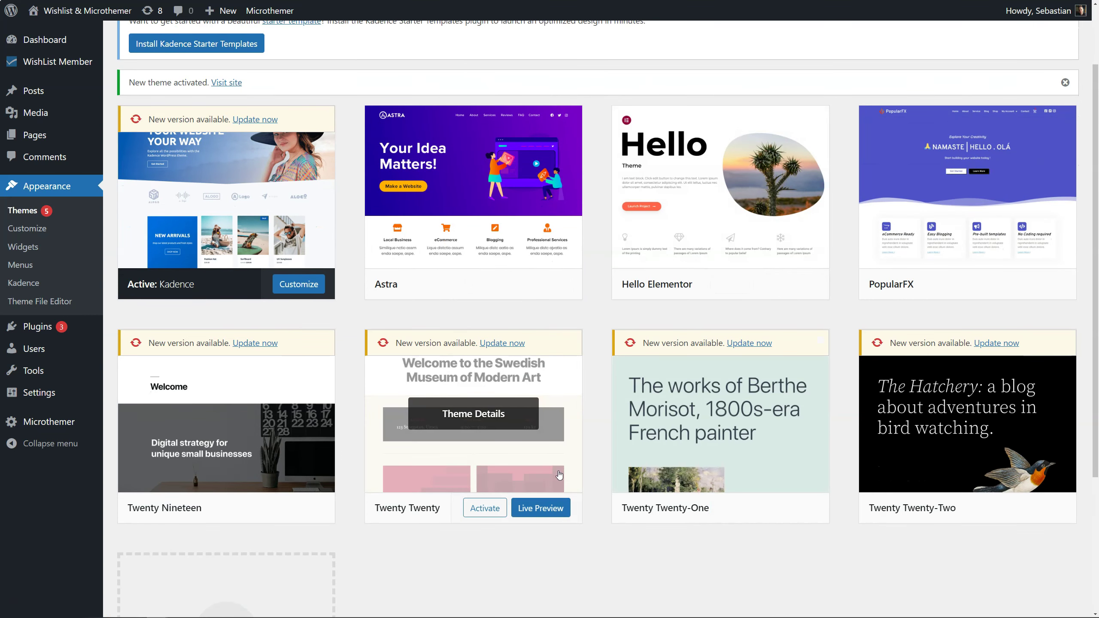
pyautogui.click(485, 511)
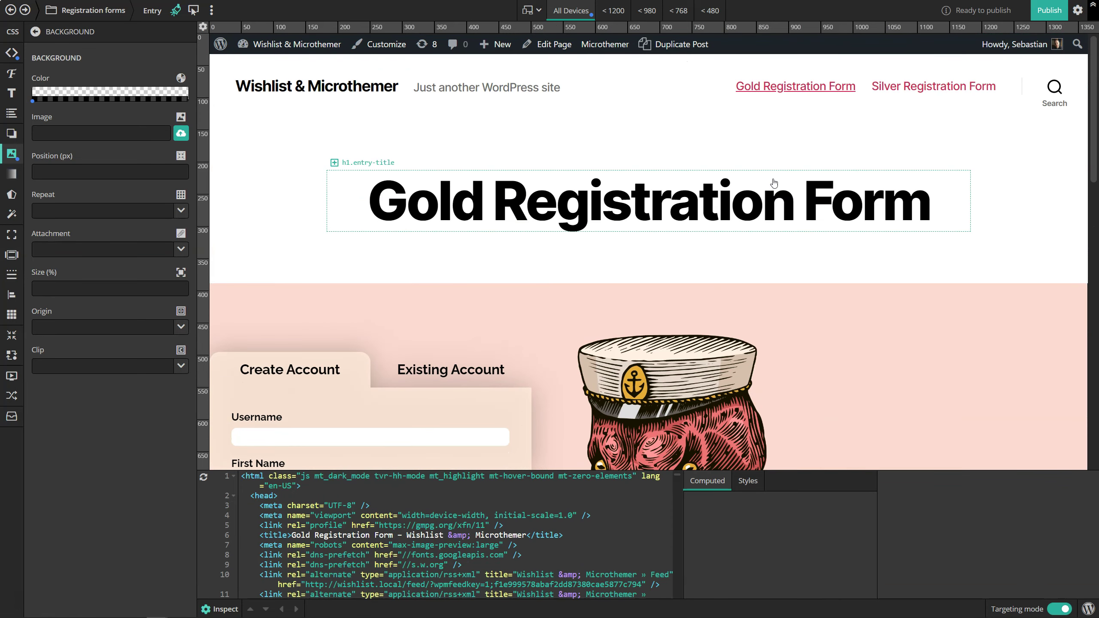
pyautogui.scroll(-5, 703, 169)
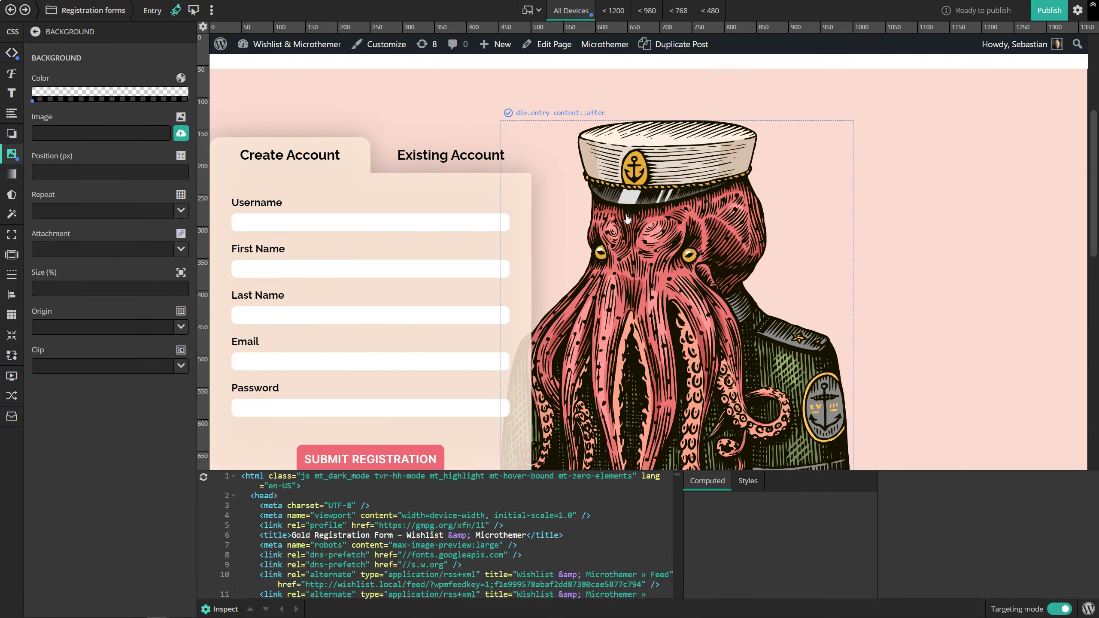
# Step: Restore the settings from the revision recorded as margin-right value cleared, listed just above the Main Disable selector entry
pyautogui.click(88, 10)
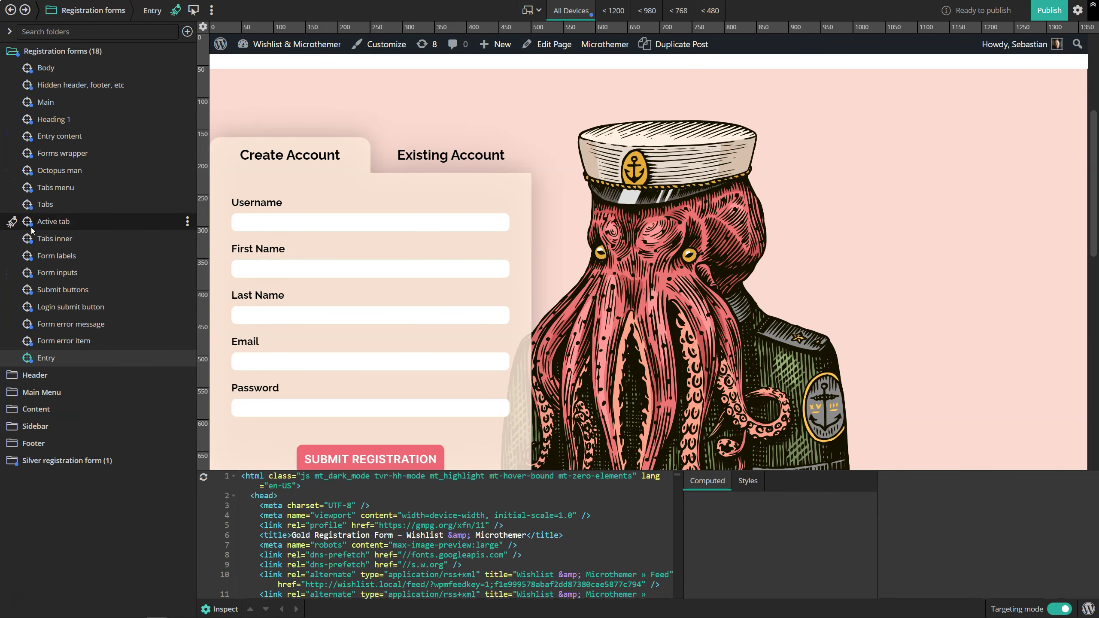
pyautogui.click(1075, 11)
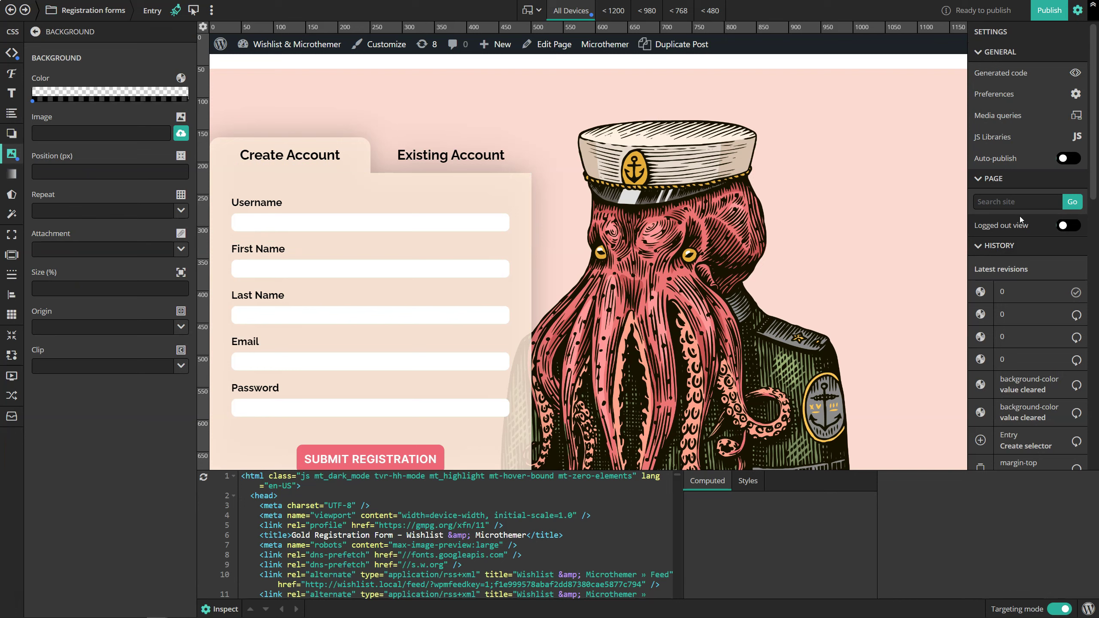
pyautogui.scroll(-3, 1021, 225)
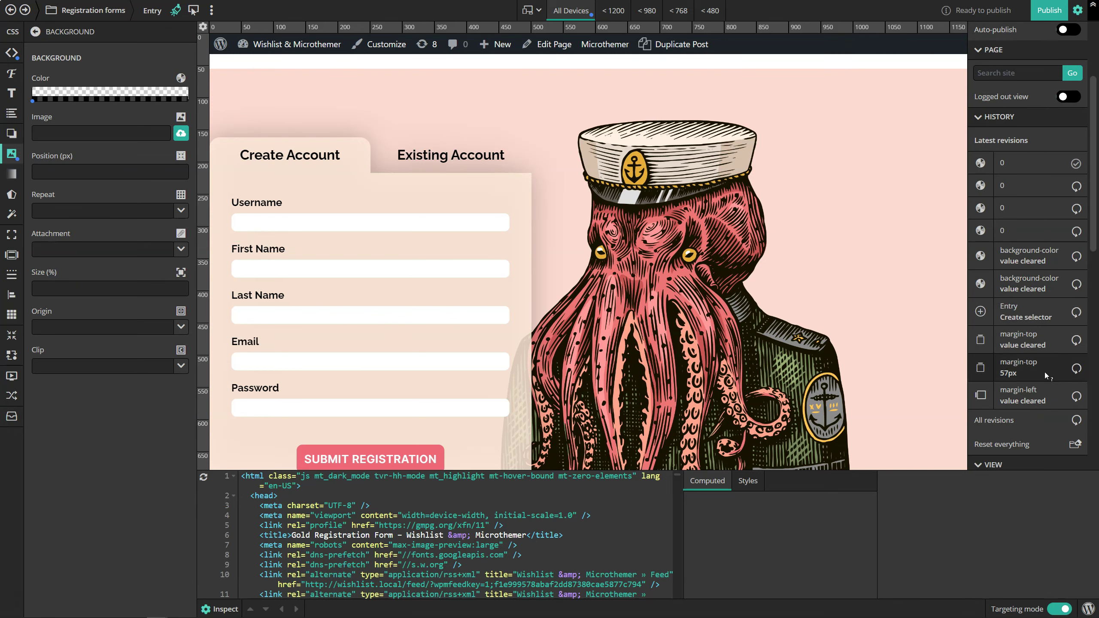
pyautogui.click(999, 420)
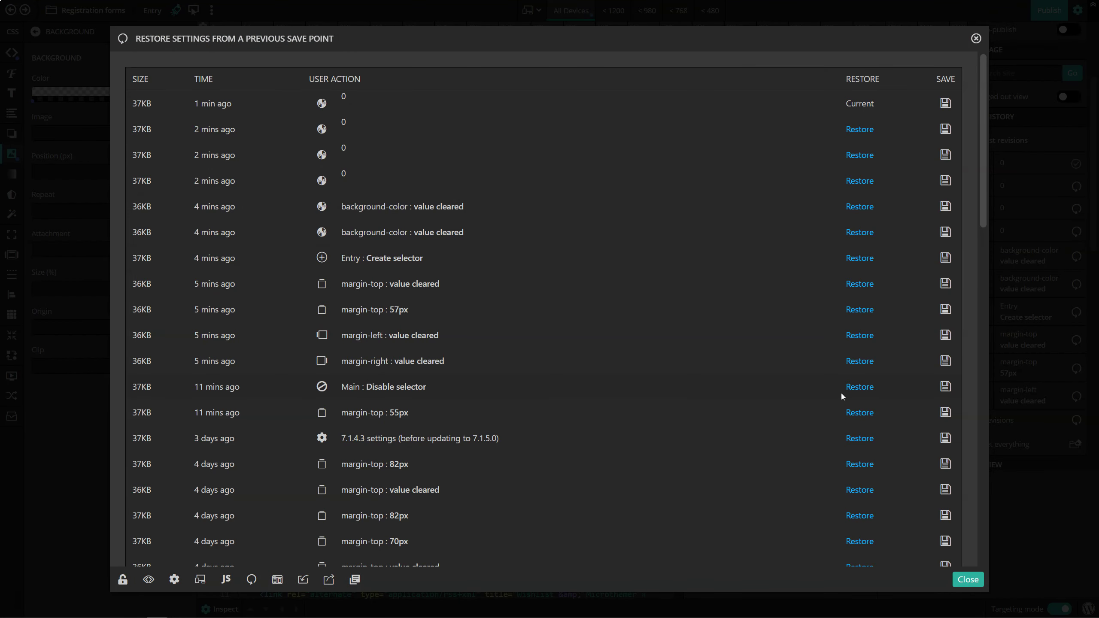
pyautogui.click(860, 362)
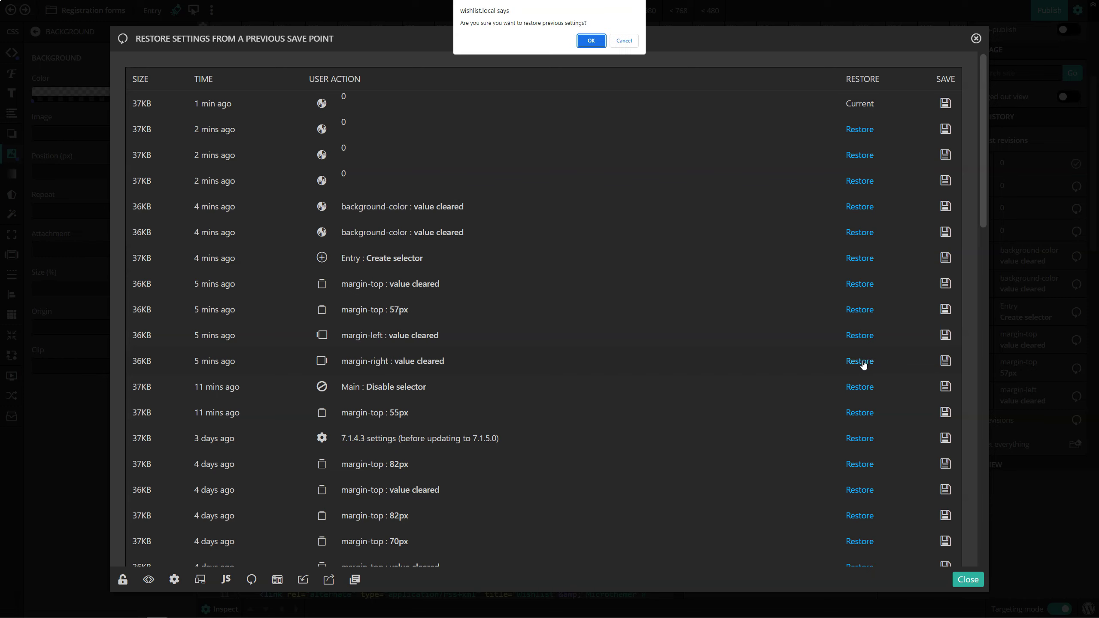
pyautogui.click(591, 40)
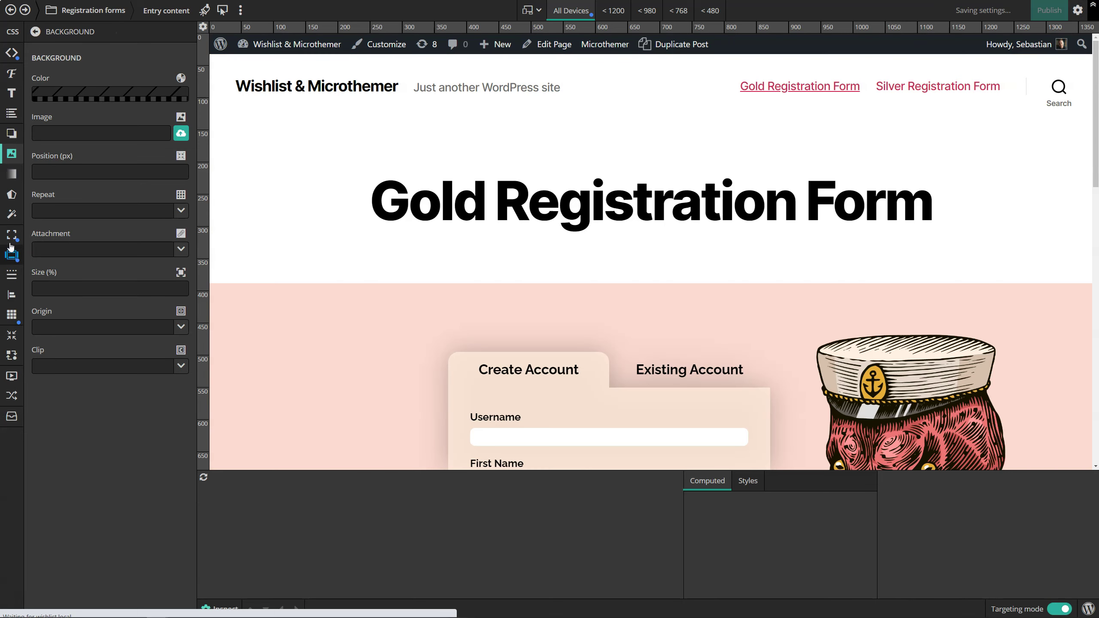
# Step: Set the right margin of the Entry content selector to auto and check the form's layout down the page
pyautogui.click(10, 256)
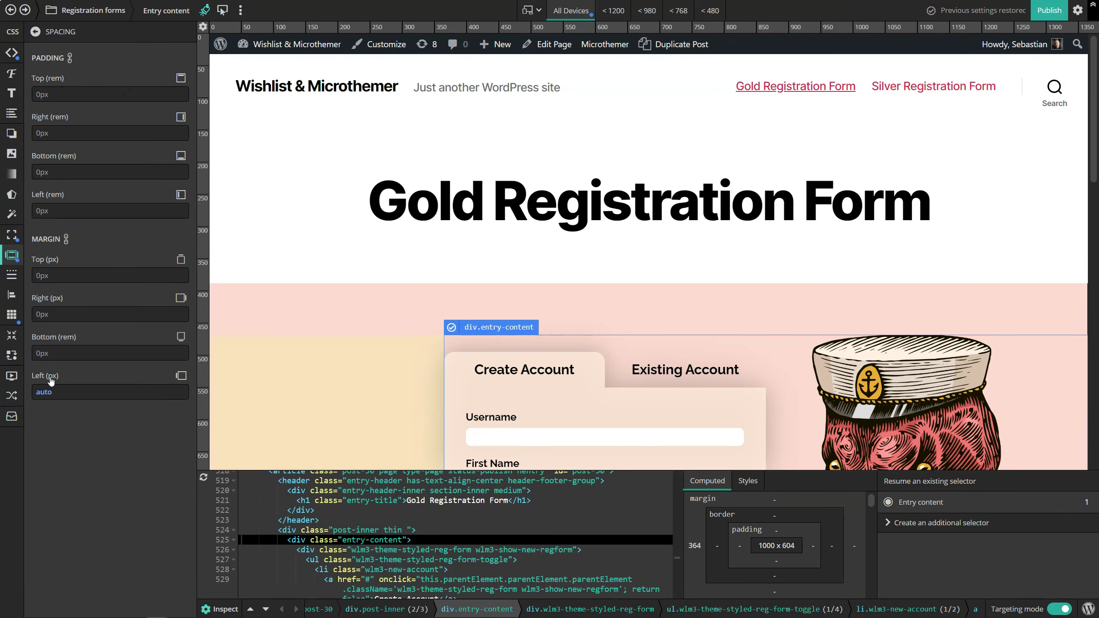
pyautogui.hotkey('ctrl', 'a')
pyautogui.click(71, 312)
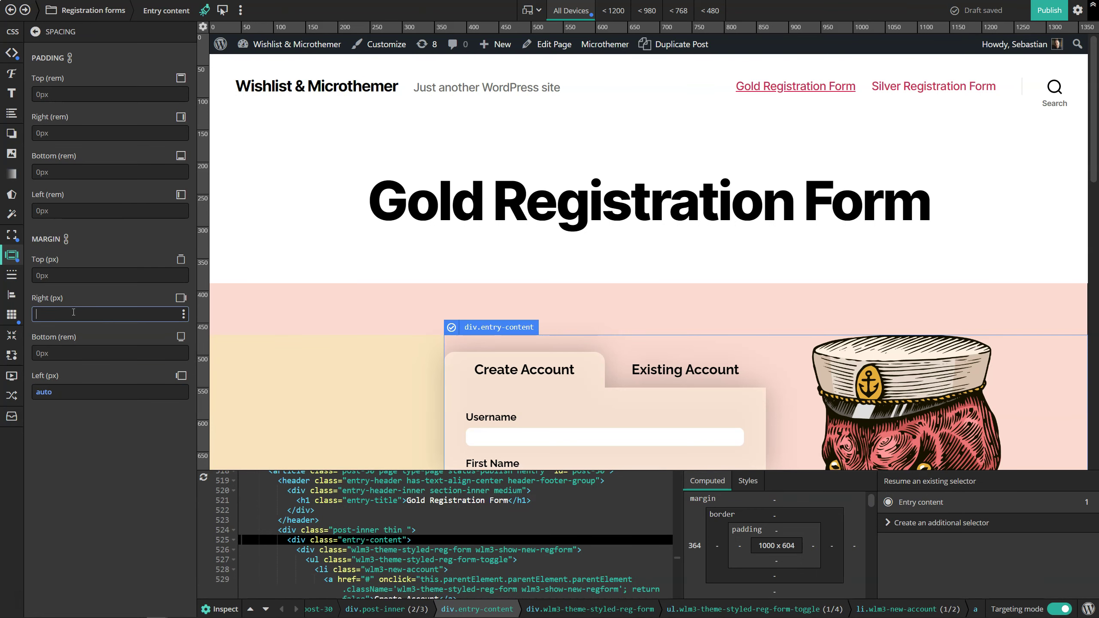
pyautogui.write('auto')
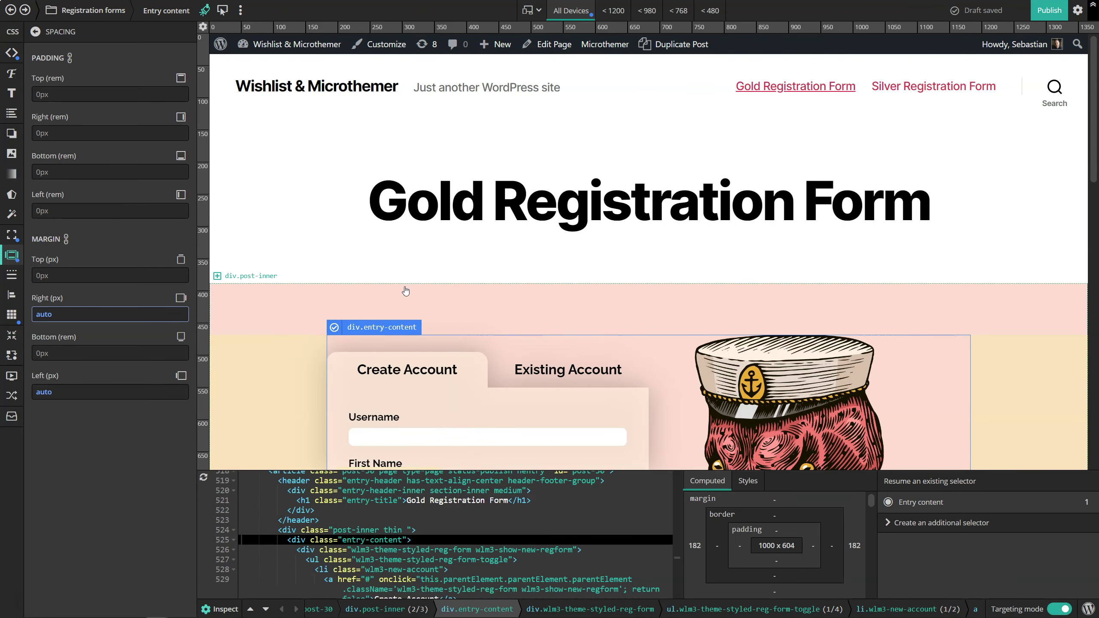
pyautogui.scroll(-10, 721, 199)
pyautogui.scroll(8, 710, 200)
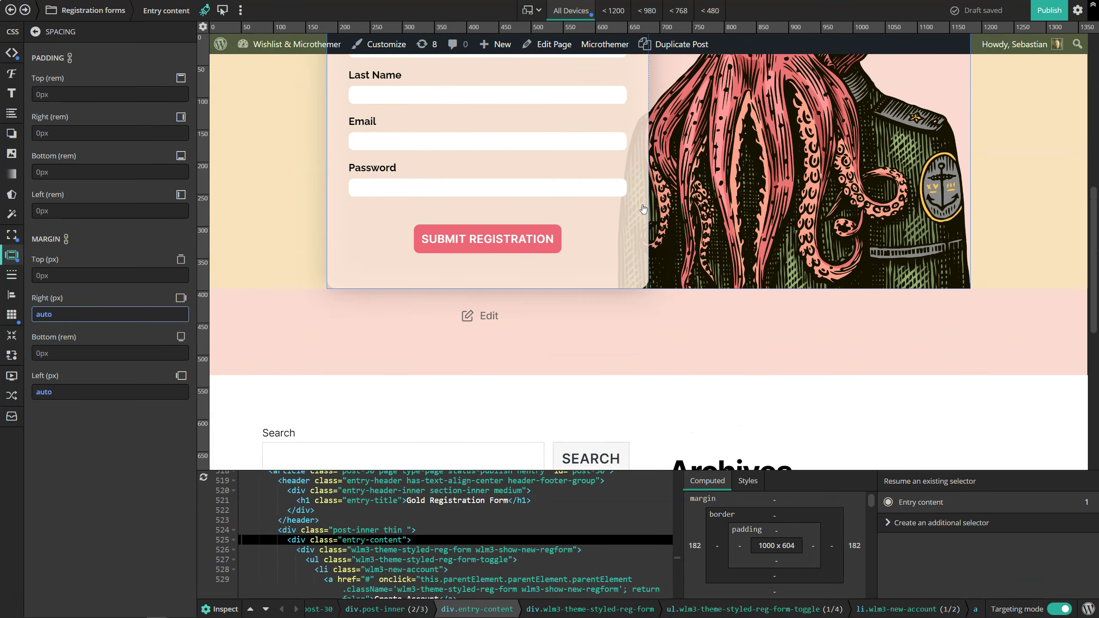
pyautogui.scroll(2, 697, 203)
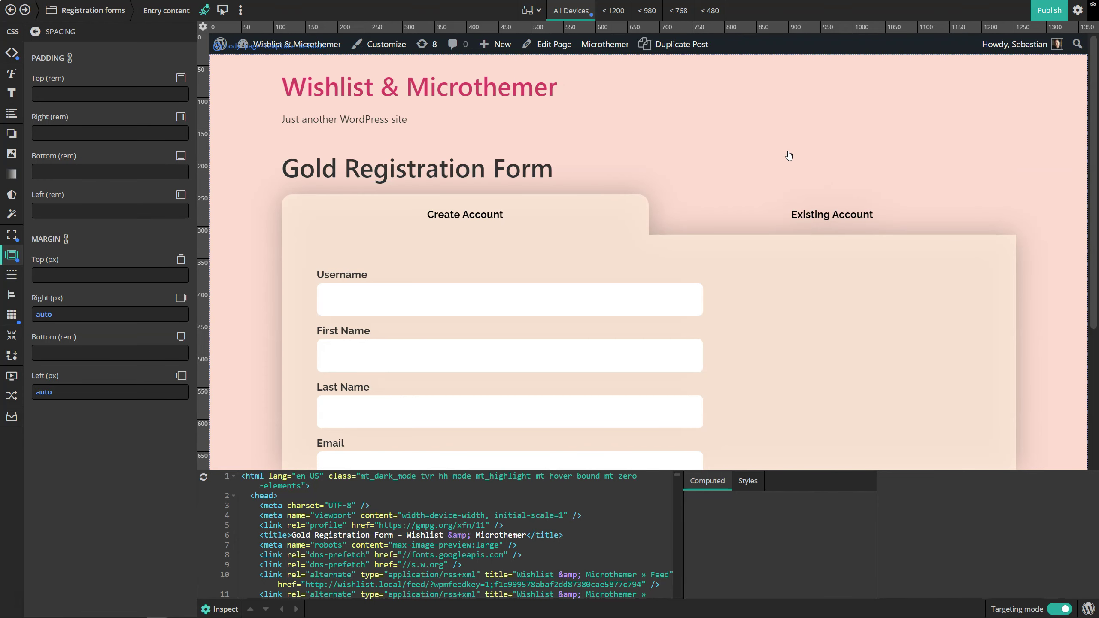
# Step: Inspect the form under the new theme, copy its parent div's class name page-content from the HTML, and discard the new selector
pyautogui.scroll(-4, 788, 155)
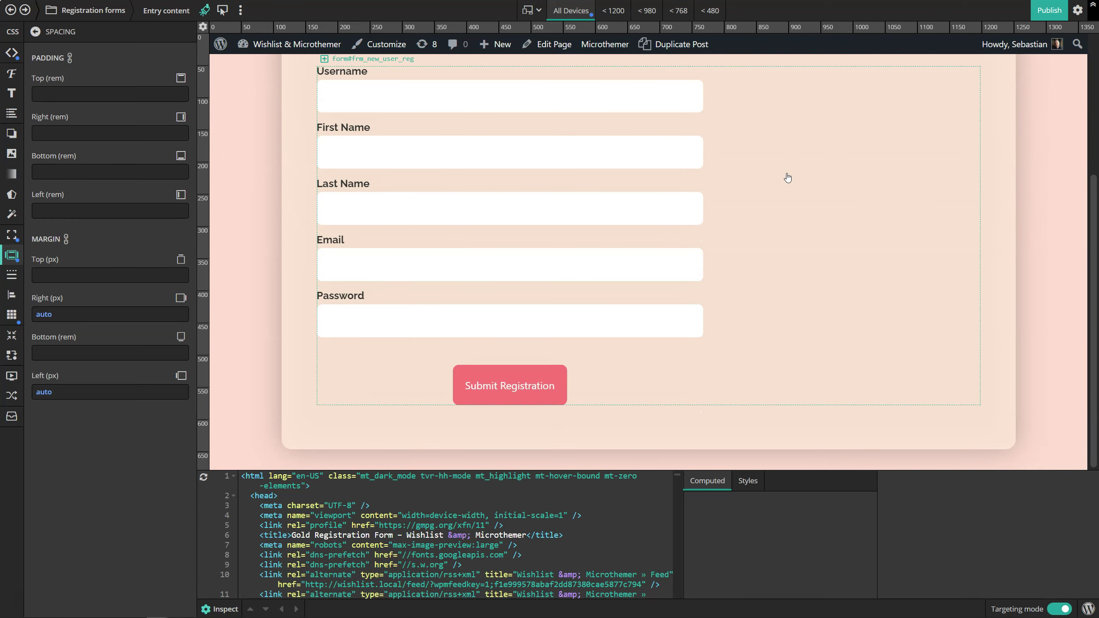
pyautogui.scroll(4, 788, 177)
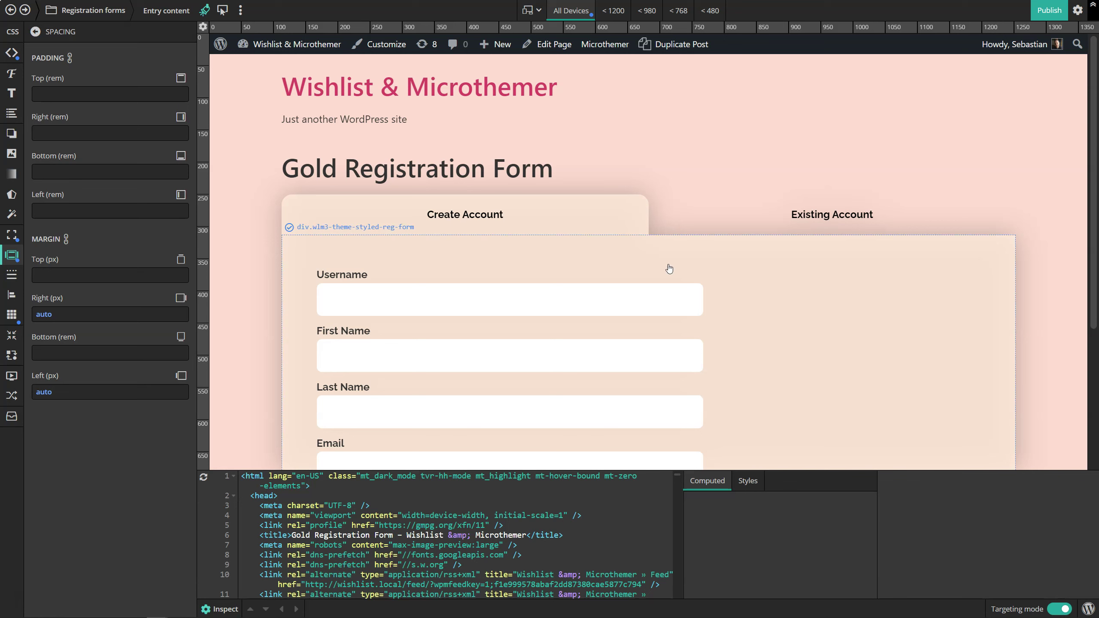
pyautogui.click(465, 234)
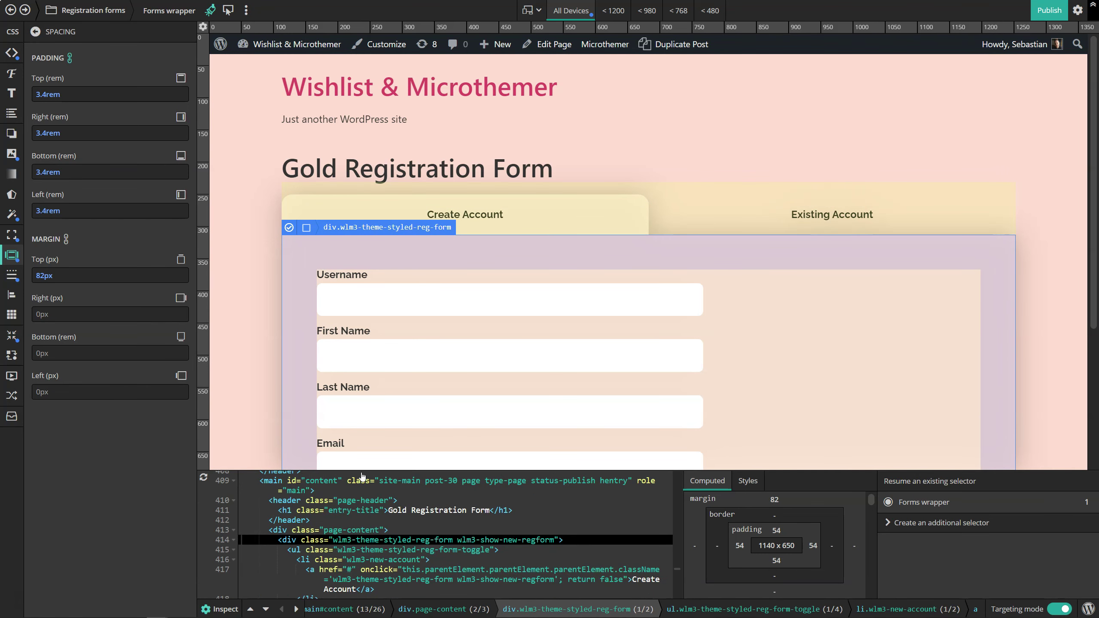
pyautogui.click(337, 531)
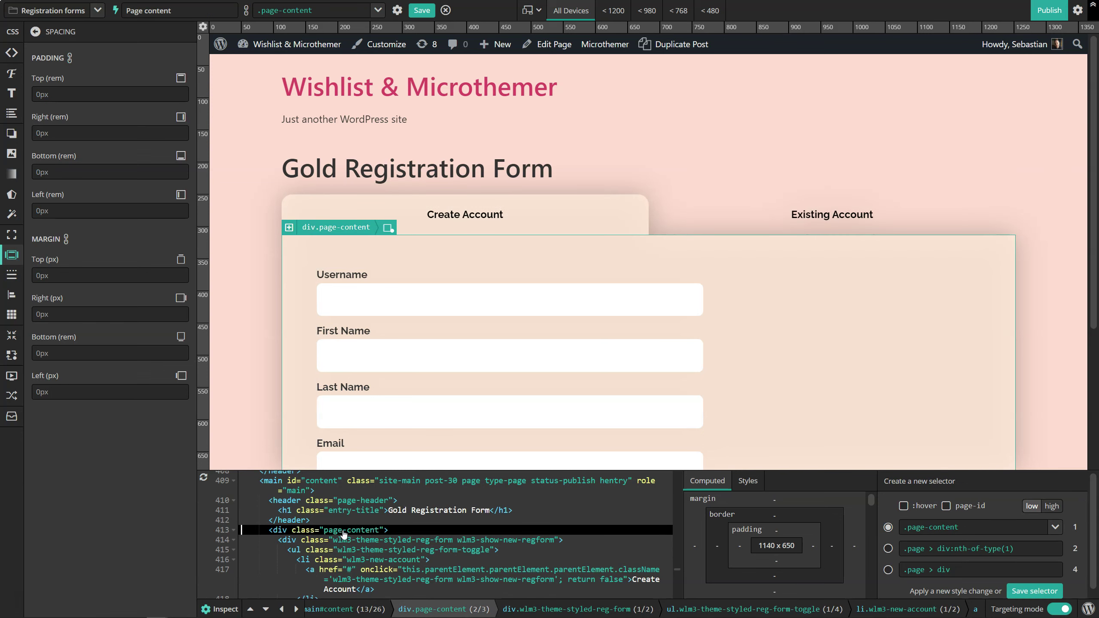
pyautogui.hotkey('shift', 'Left')
pyautogui.hotkey('shift', 'Left')
pyautogui.hotkey('shift', 'Left')
pyautogui.hotkey('shift', 'Left')
pyautogui.hotkey('shift', 'Left')
pyautogui.hotkey('shift', 'Left')
pyautogui.hotkey('shift', 'Left')
pyautogui.hotkey('shift', 'Left')
pyautogui.hotkey('shift', 'Left')
pyautogui.hotkey('shift', 'Left')
pyautogui.hotkey('shift', 'Left')
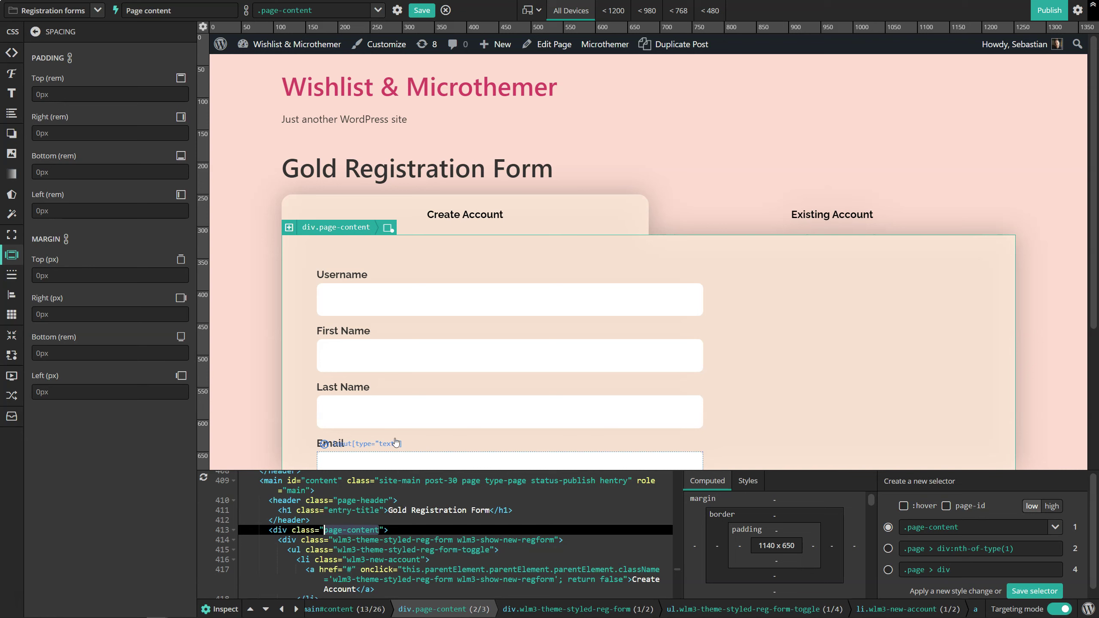
pyautogui.click(445, 11)
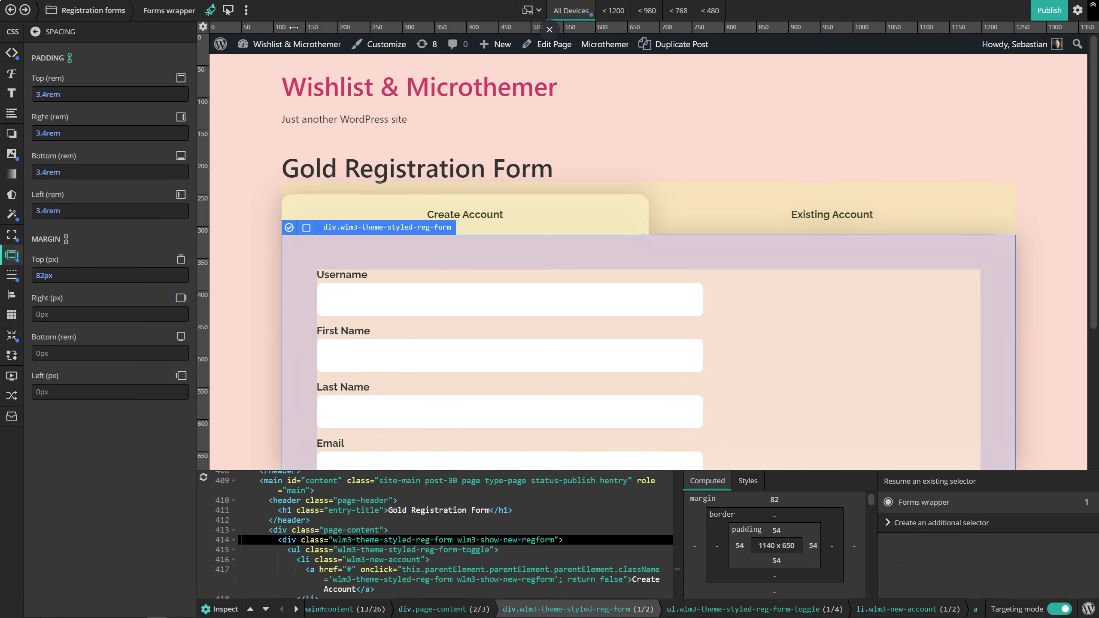
# Step: Re-target the Entry content selector by replacing its entry-content class with page-content, and check the form's layout
pyautogui.click(65, 11)
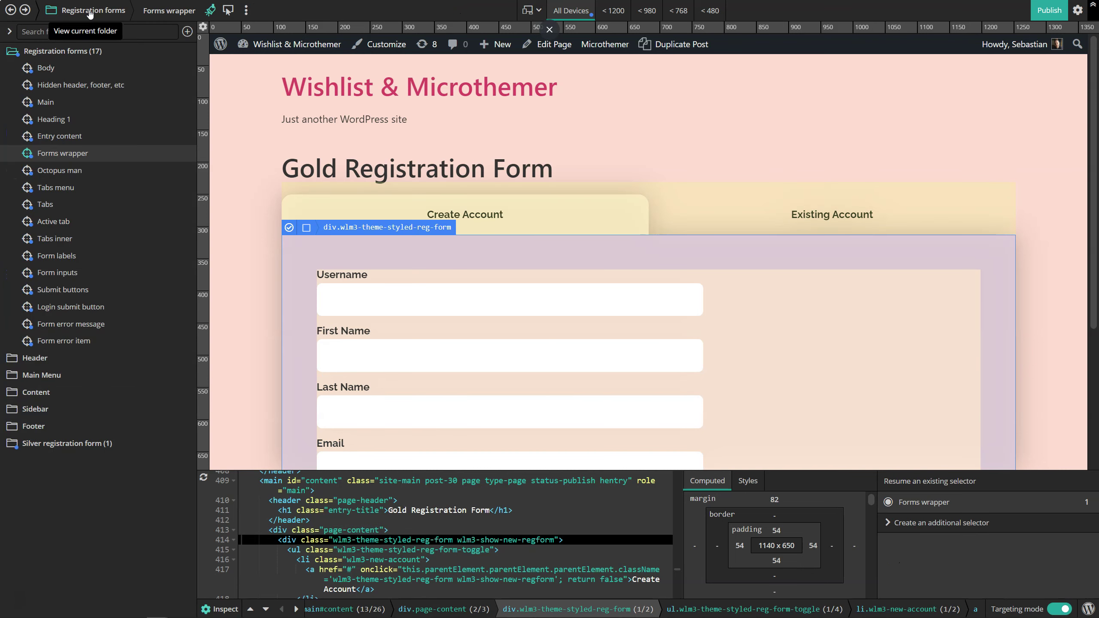
pyautogui.click(61, 137)
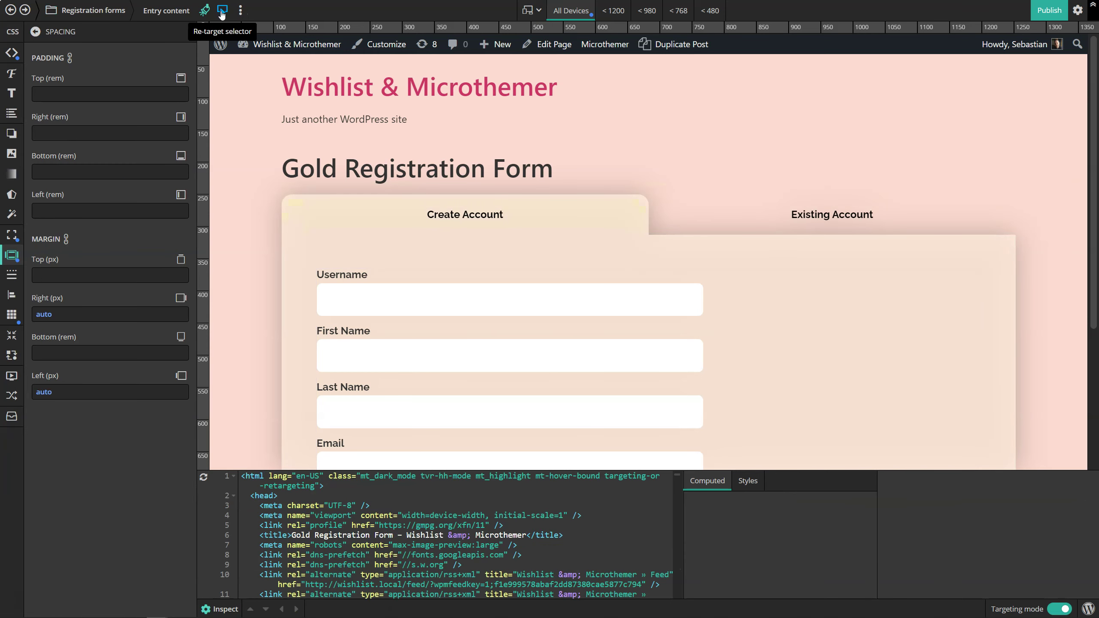
pyautogui.click(222, 12)
pyautogui.moveTo(303, 11); pyautogui.dragTo(344, 10)
pyautogui.write('page-content')
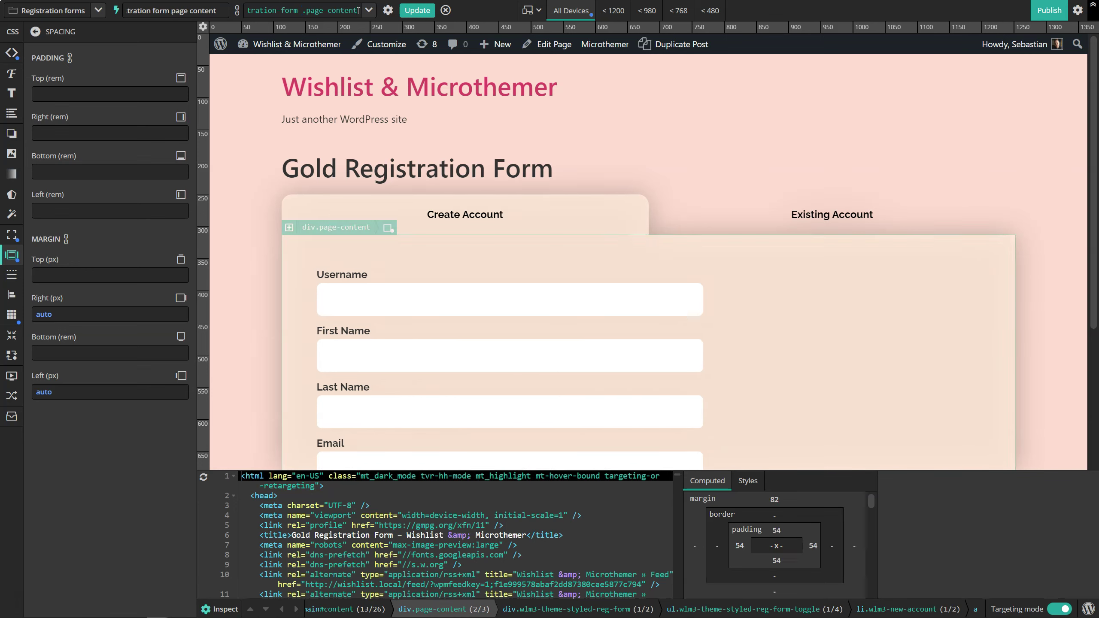
pyautogui.click(417, 10)
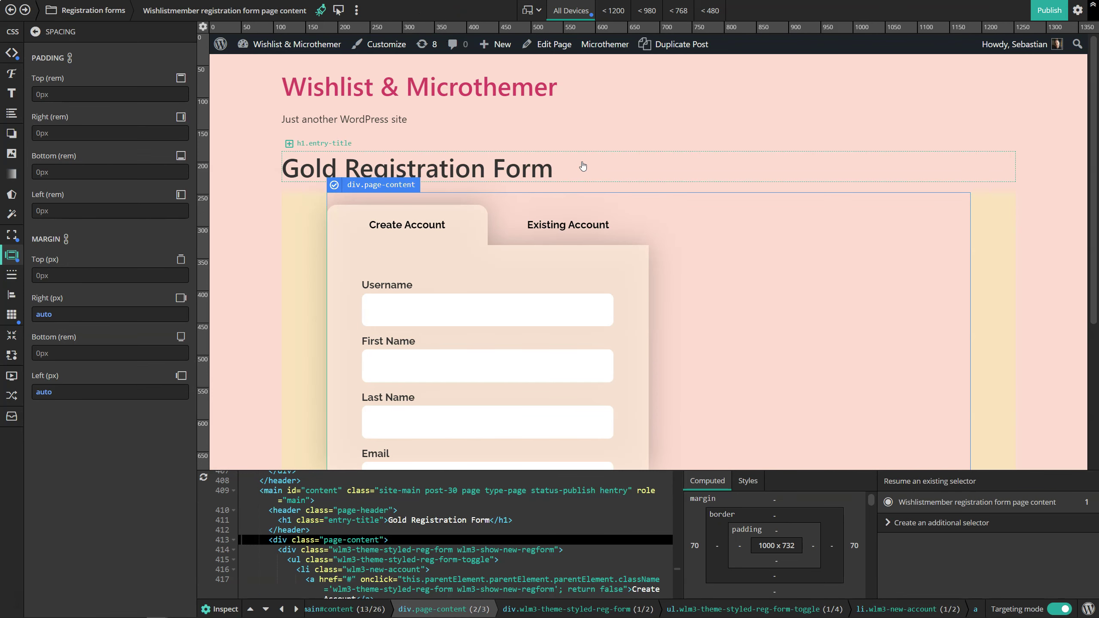
pyautogui.scroll(-4, 655, 191)
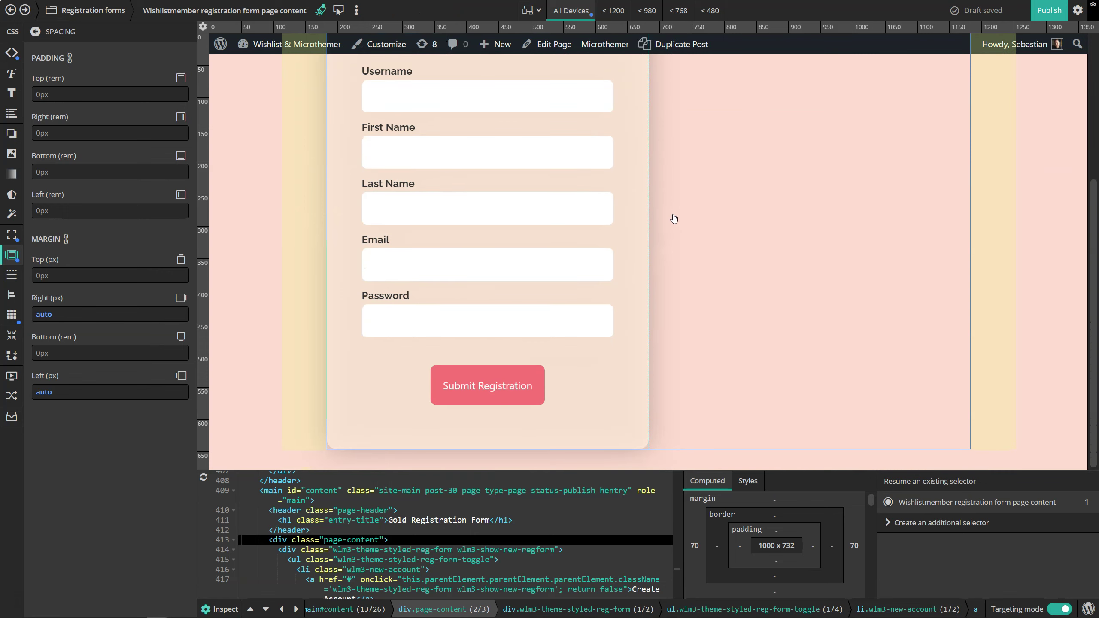
pyautogui.scroll(4, 679, 285)
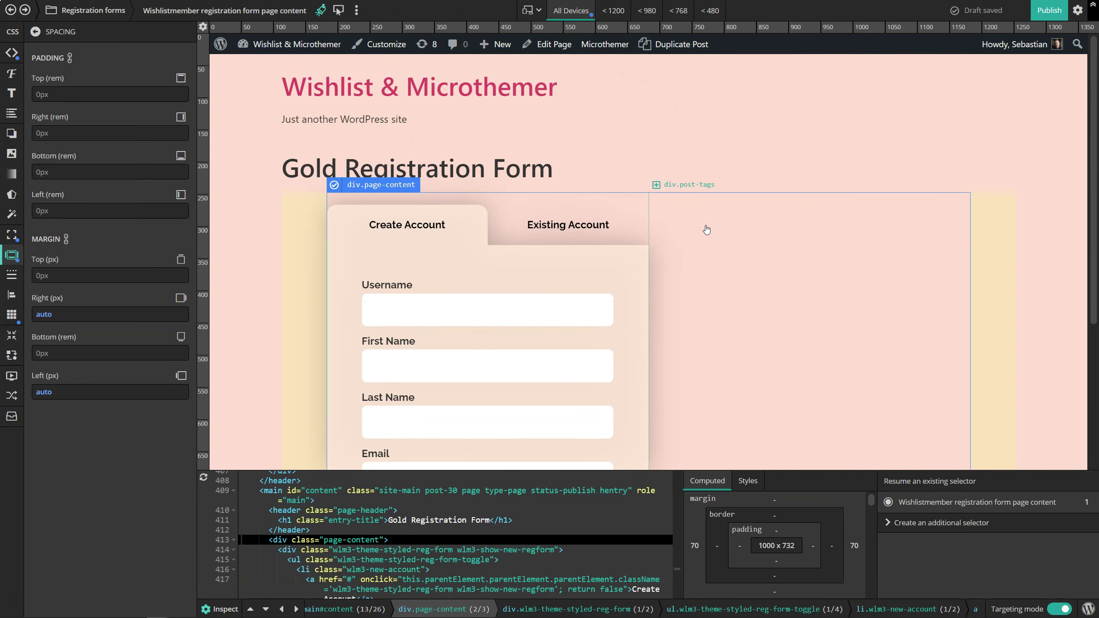
# Step: Target the empty div.post-tags beside the form and collapse the form wrapper's markup to examine its sibling relationship in the HTML
pyautogui.click(706, 229)
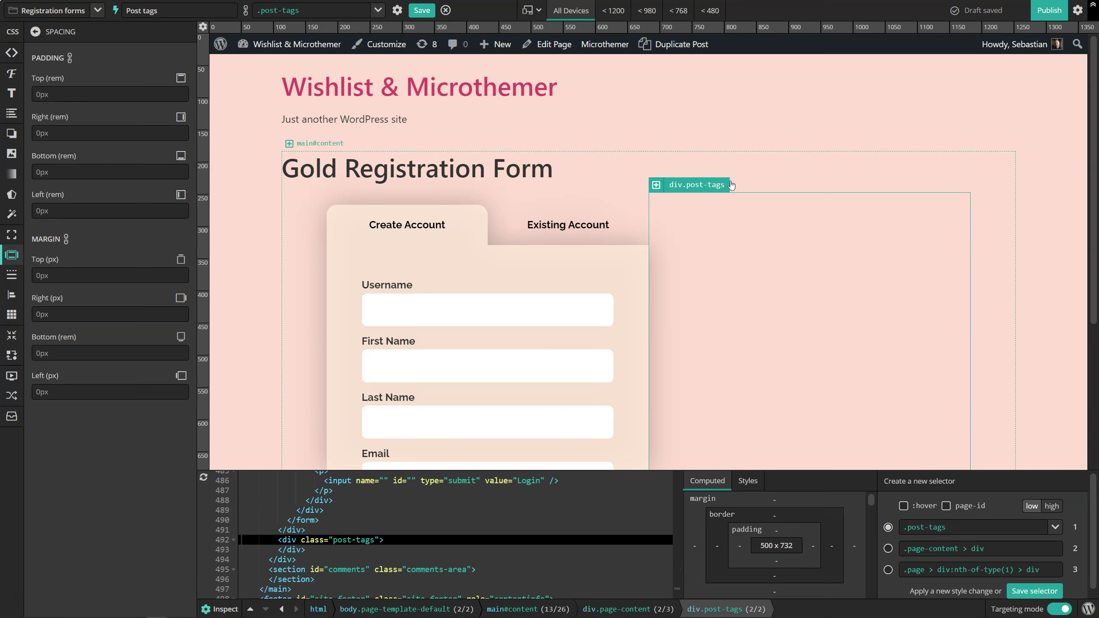
pyautogui.scroll(-4, 752, 232)
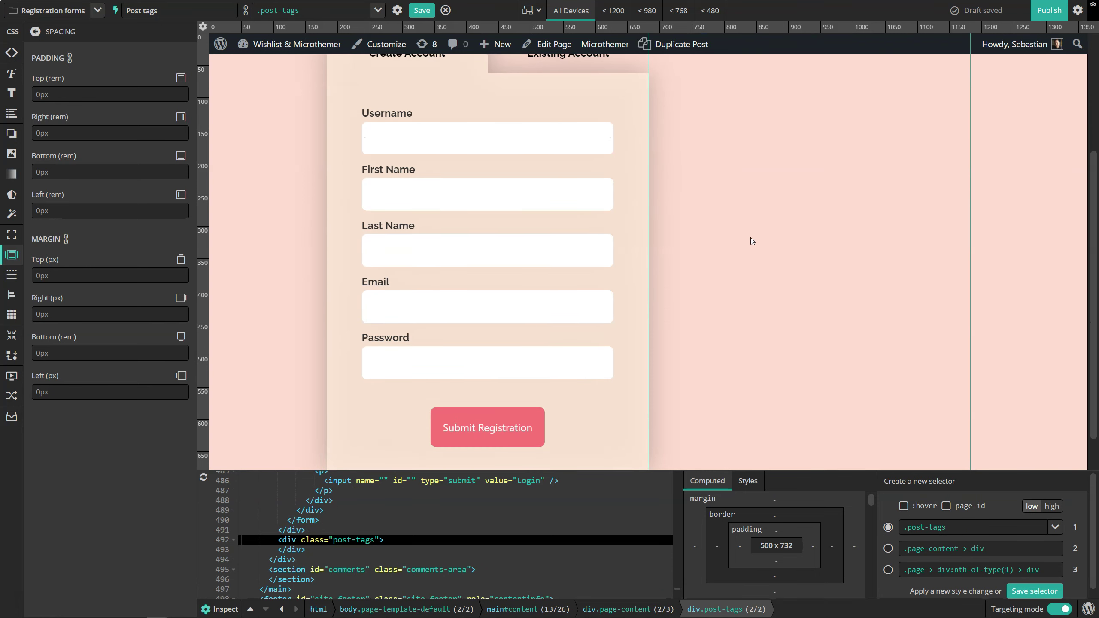
pyautogui.scroll(4, 761, 243)
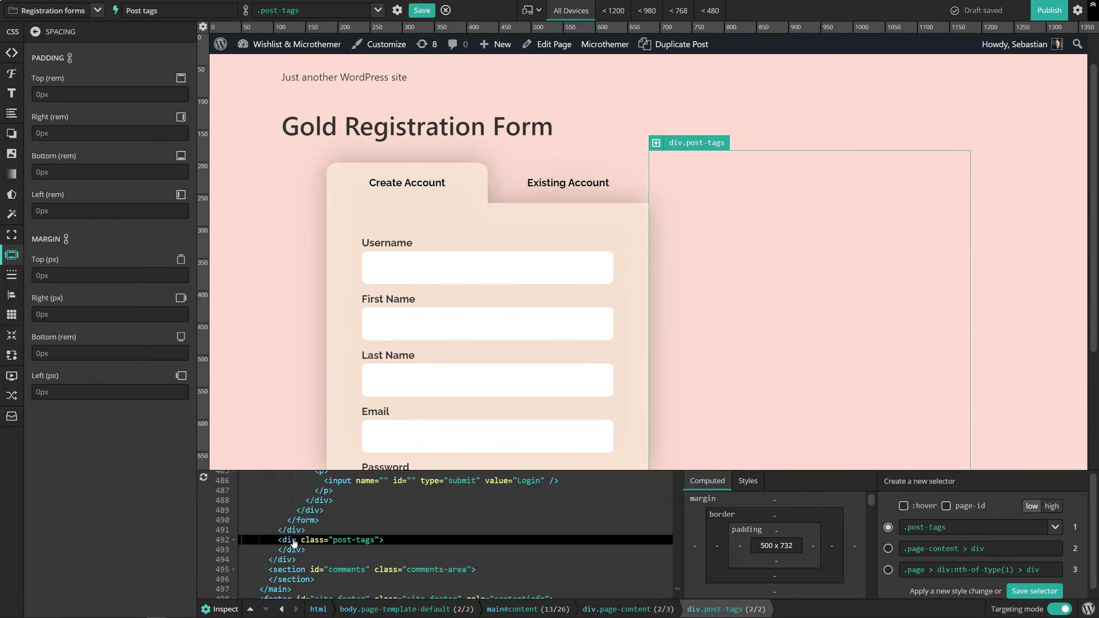
pyautogui.scroll(12, 286, 543)
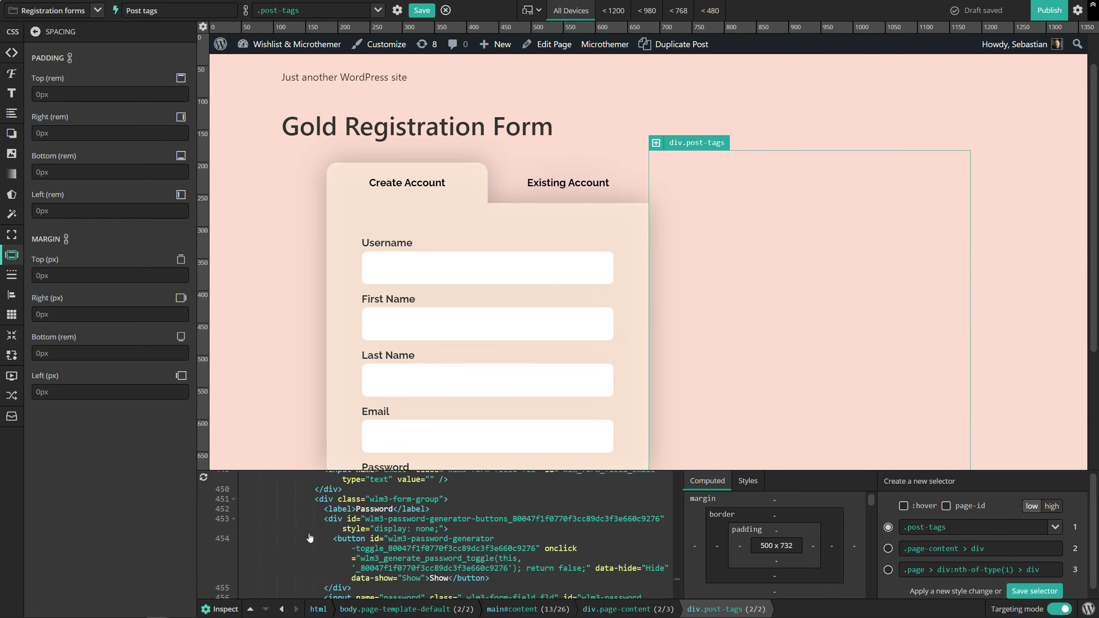
pyautogui.scroll(5, 310, 537)
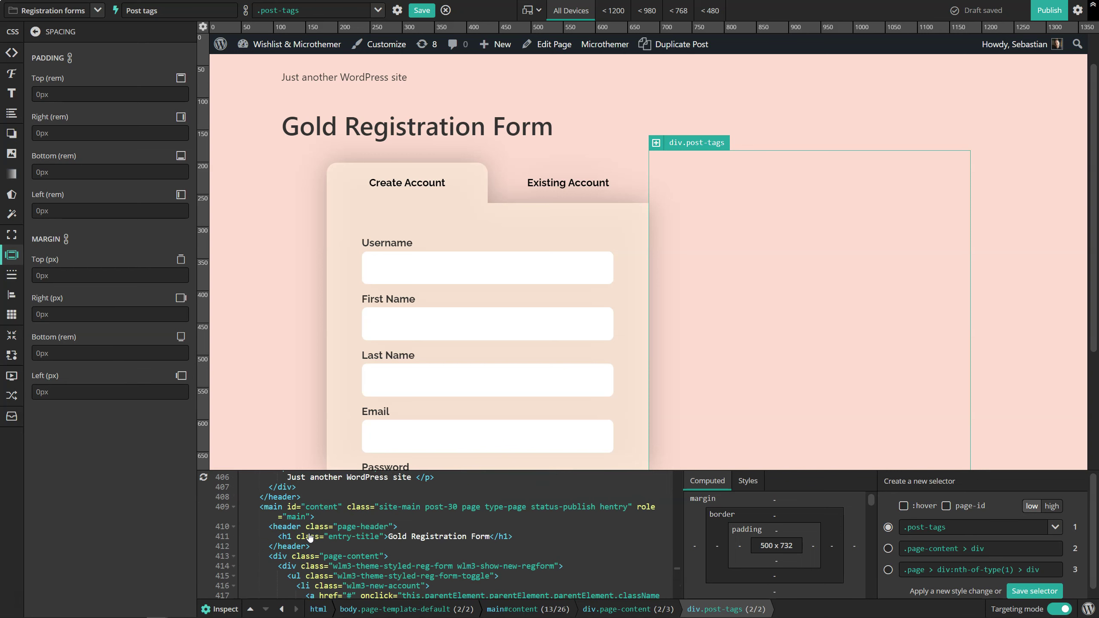
pyautogui.click(233, 567)
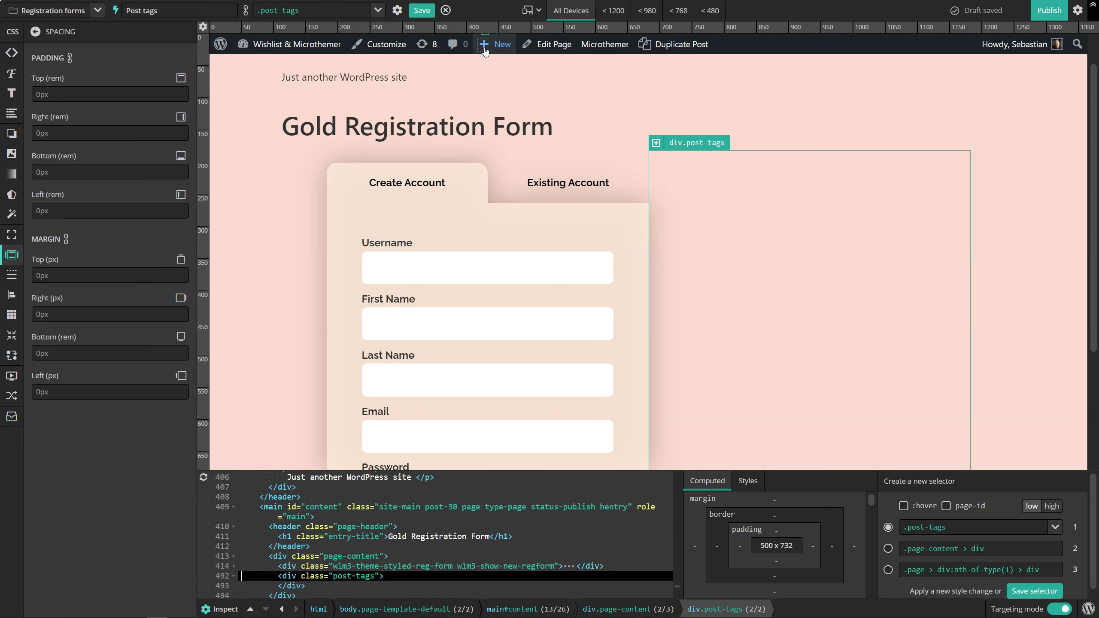
pyautogui.moveTo(486, 51)
# Step: Set the post-tags element's background image to octopus-man.png from the media library at Medium size, 239 × 300
pyautogui.click(12, 153)
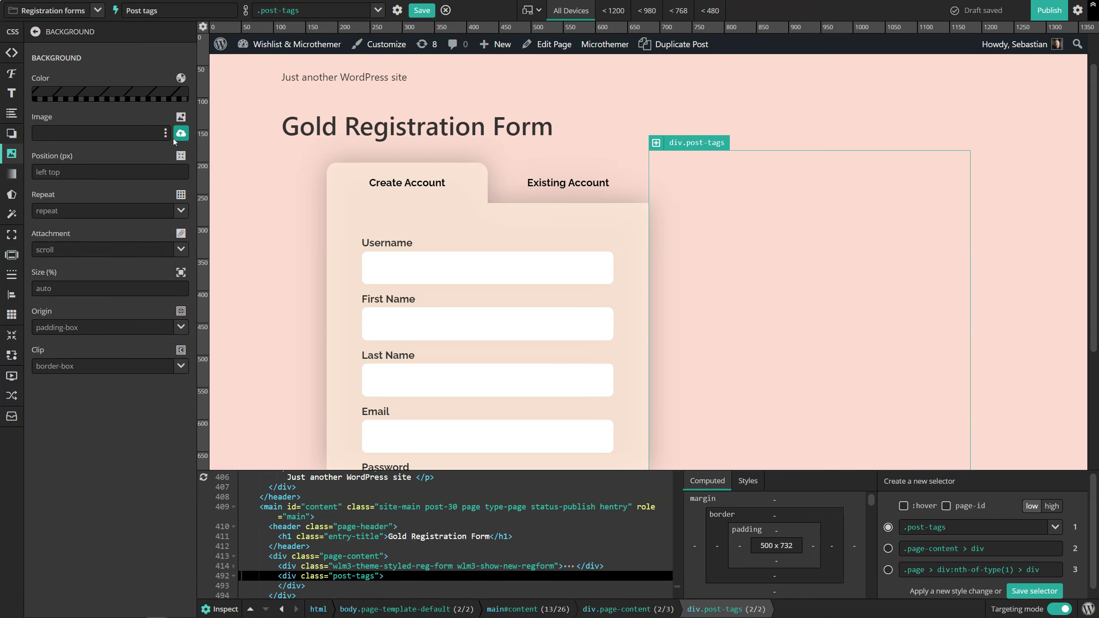
pyautogui.click(101, 133)
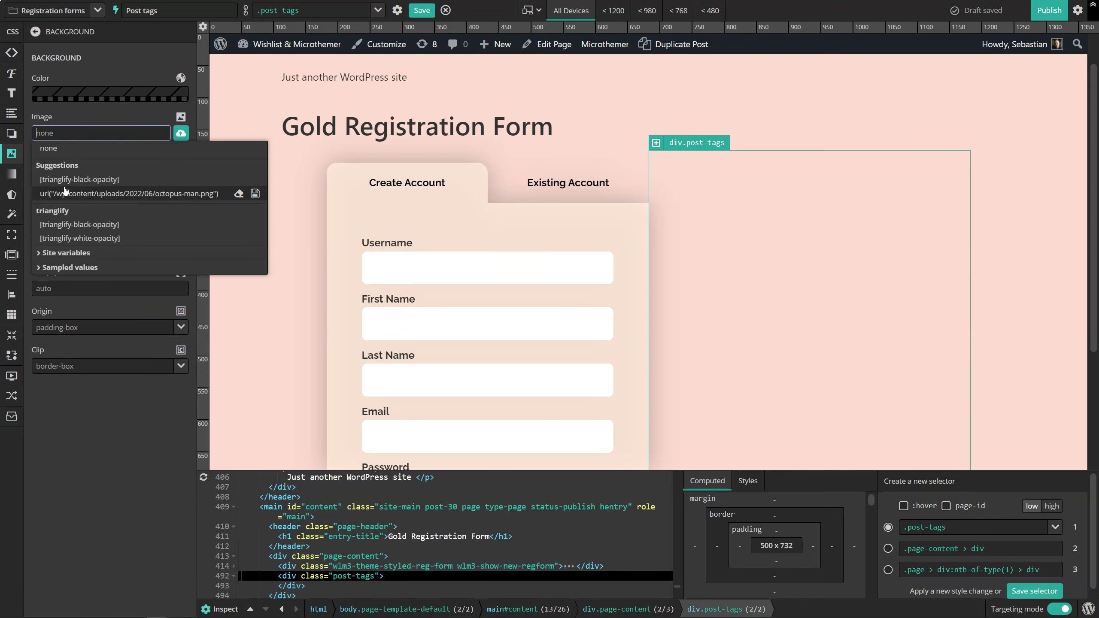
pyautogui.click(181, 133)
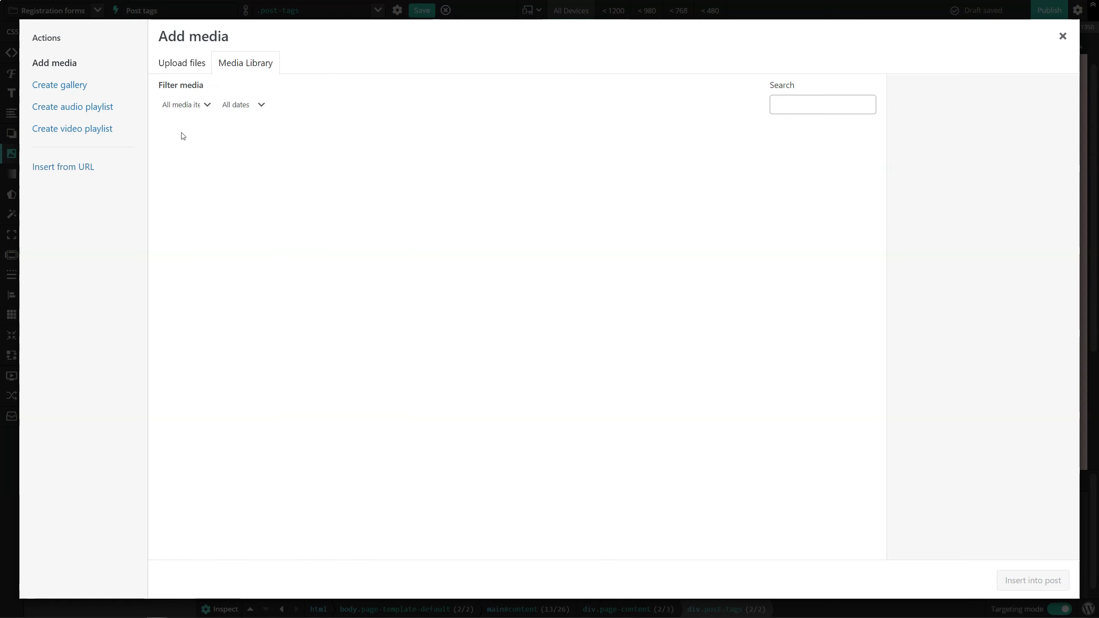
pyautogui.click(242, 188)
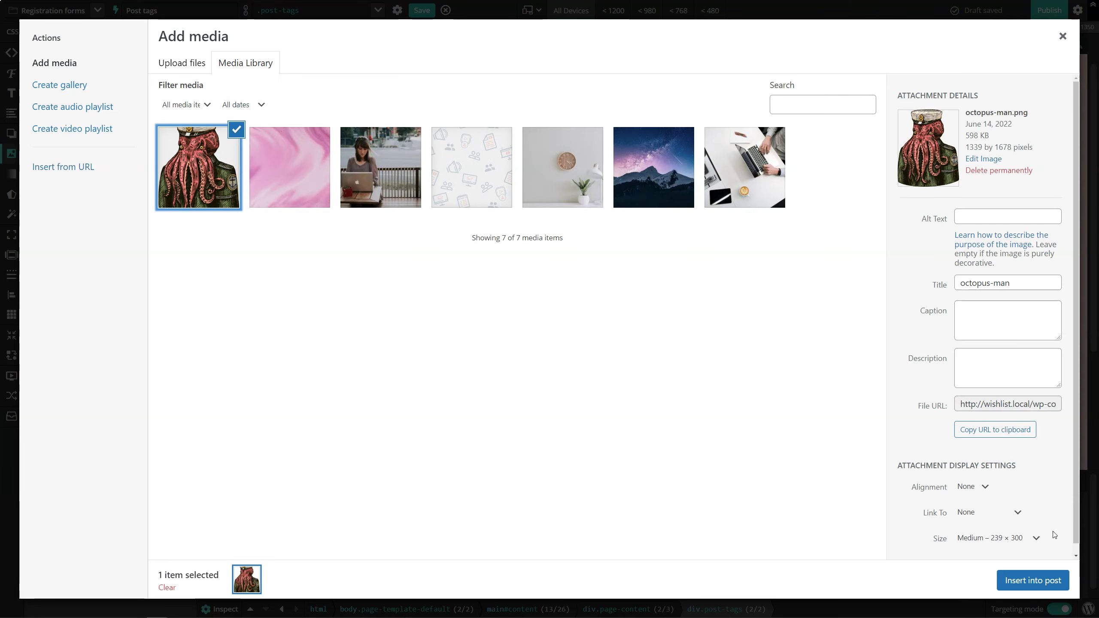
pyautogui.click(1016, 580)
# Step: Set the post-tags element's octopus background image to no-repeat
pyautogui.click(150, 248)
pyautogui.click(172, 288)
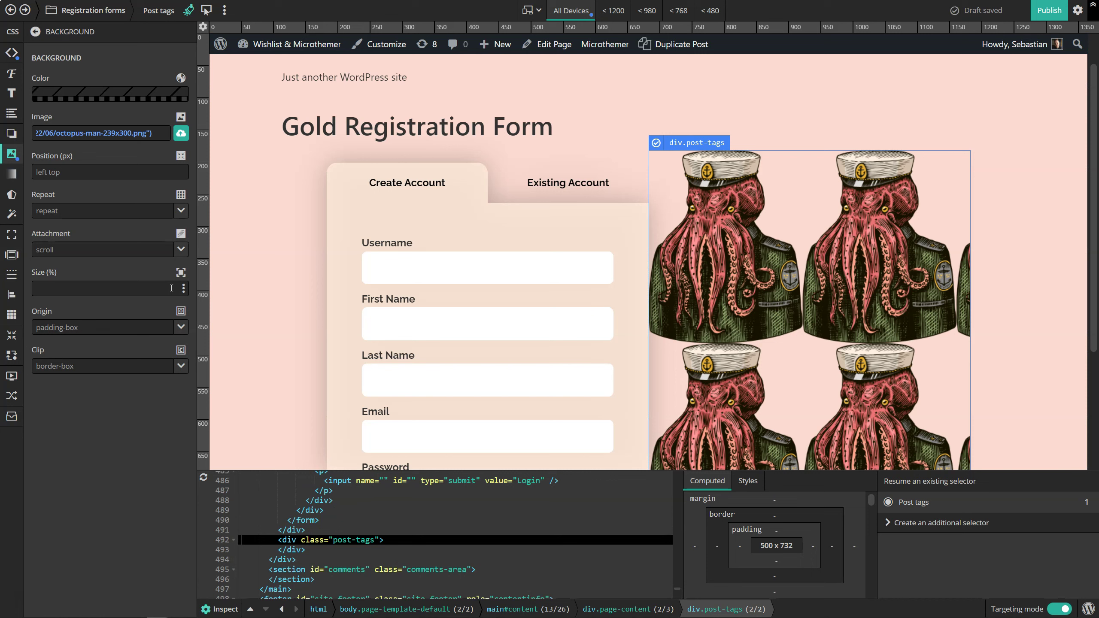
pyautogui.click(180, 210)
pyautogui.click(180, 212)
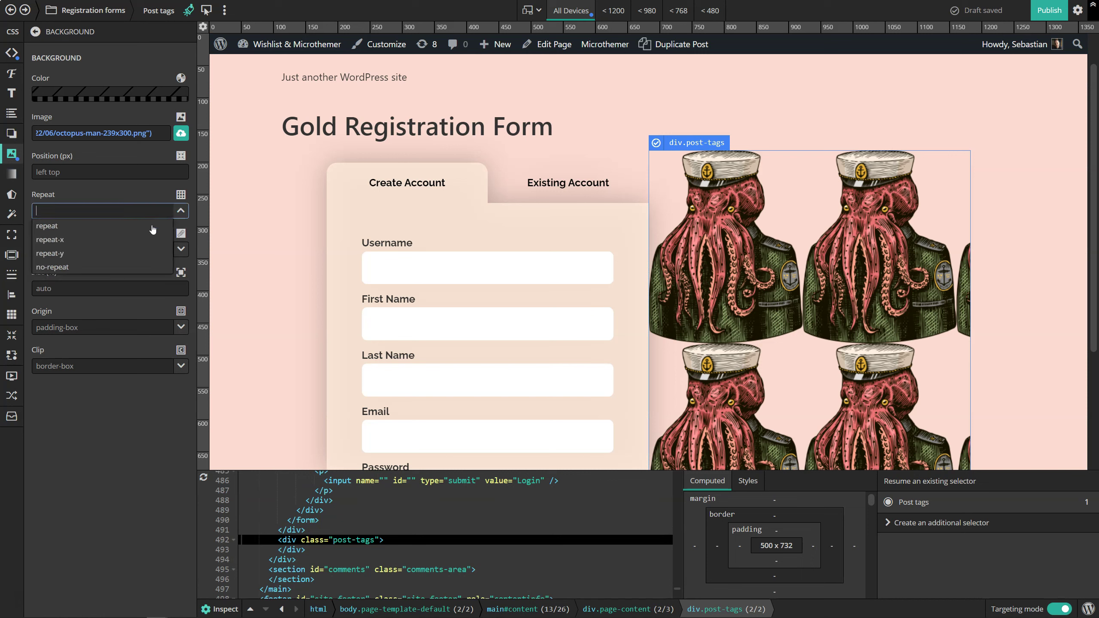
pyautogui.click(74, 266)
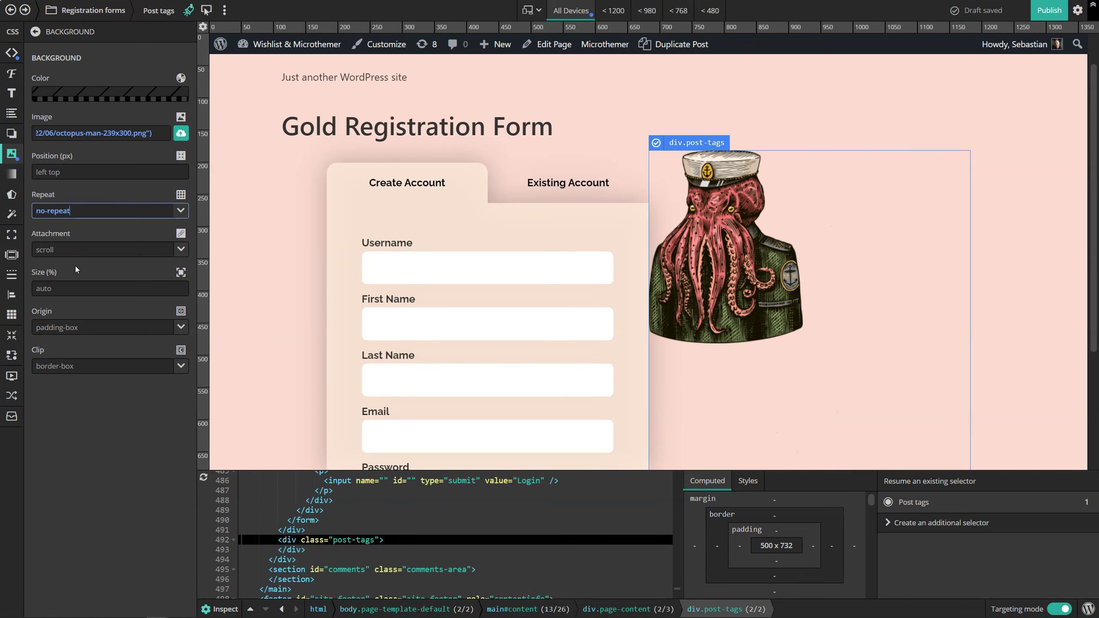
# Step: Try the cover size for the post-tags background image, and change the size to contain
pyautogui.click(180, 288)
pyautogui.click(79, 374)
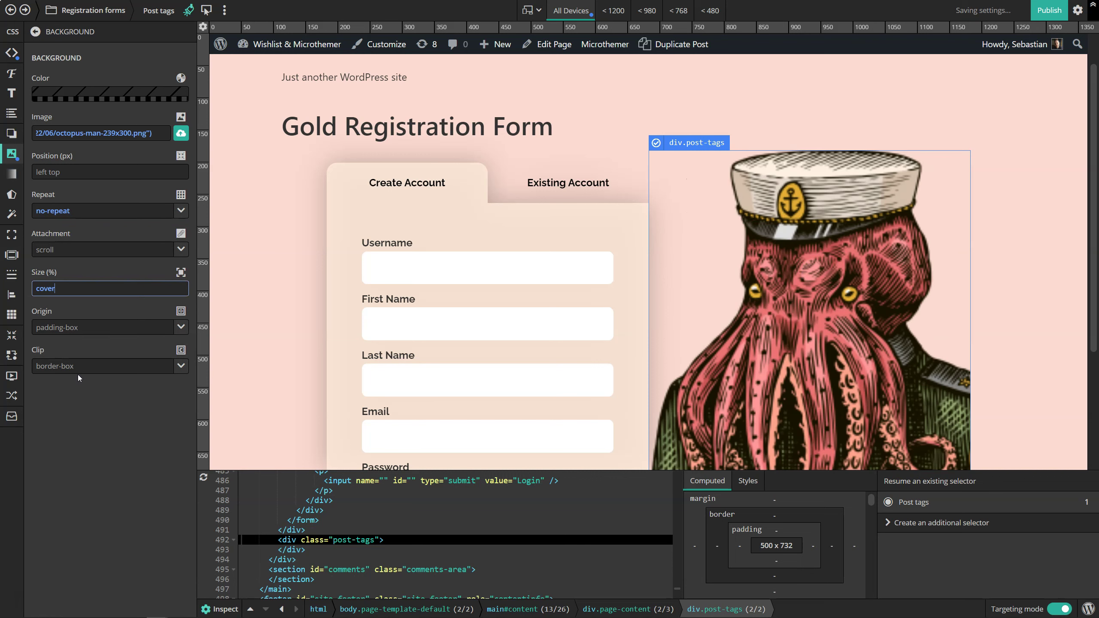
pyautogui.click(183, 289)
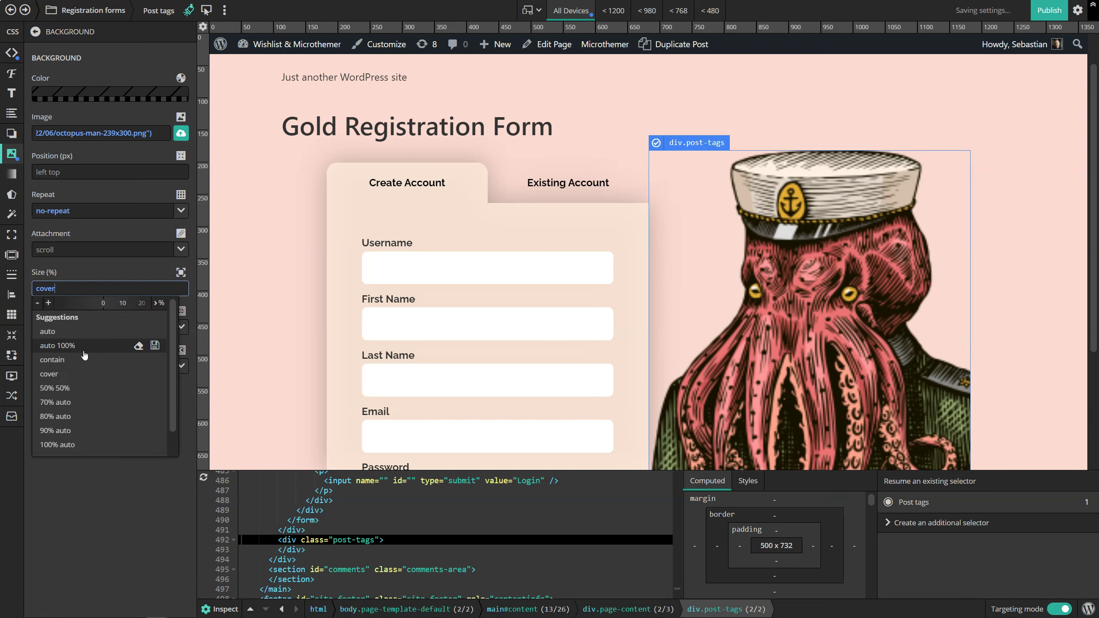
pyautogui.click(74, 365)
pyautogui.scroll(-2, 805, 231)
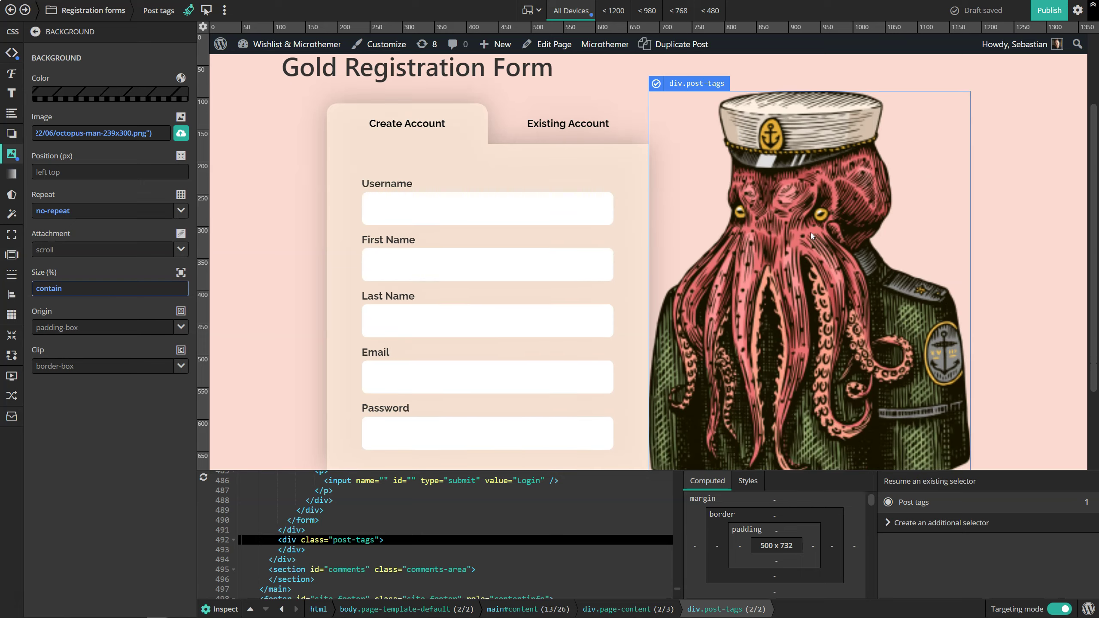
# Step: Replace the post-tags background image with the Full Size, 1339 × 1678 version of octopus-man.png from the media library
pyautogui.click(181, 133)
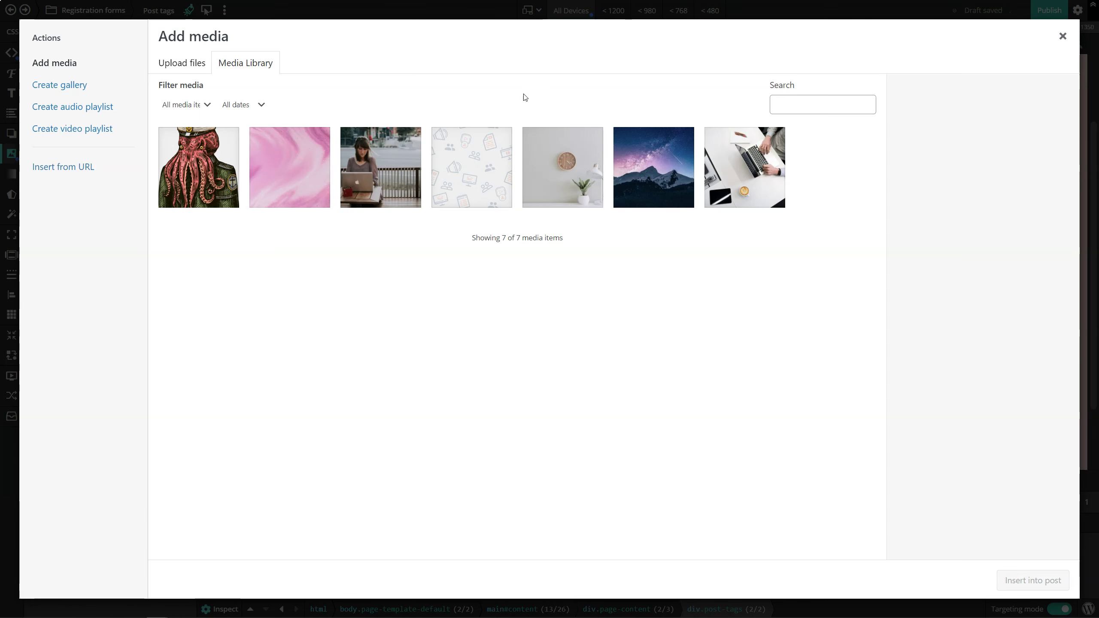
pyautogui.click(189, 157)
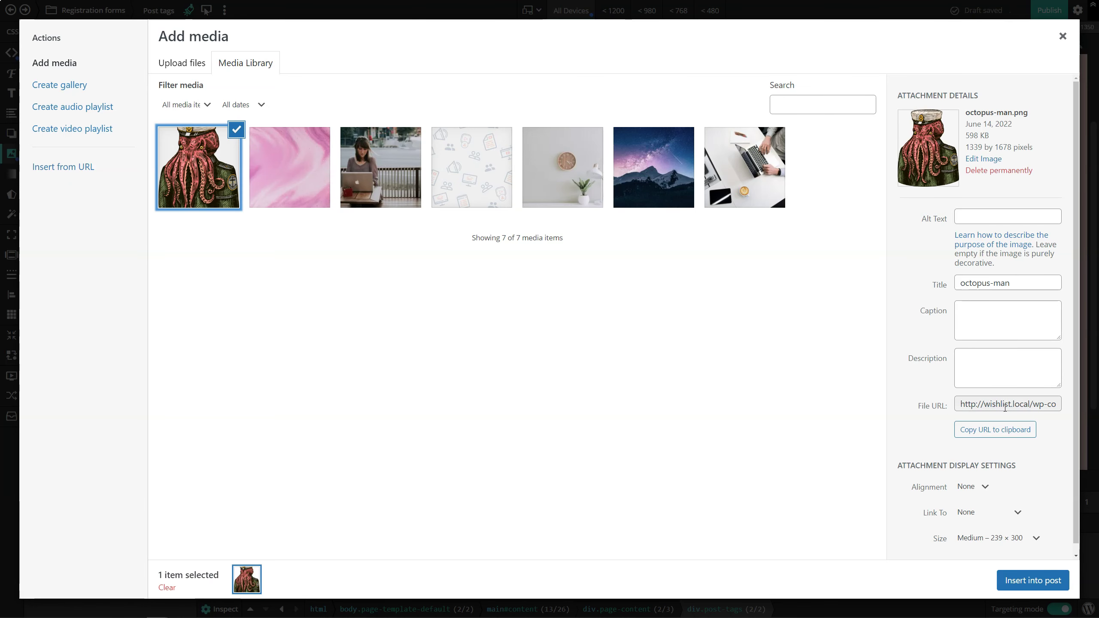
pyautogui.scroll(-1, 1010, 472)
pyautogui.click(1031, 530)
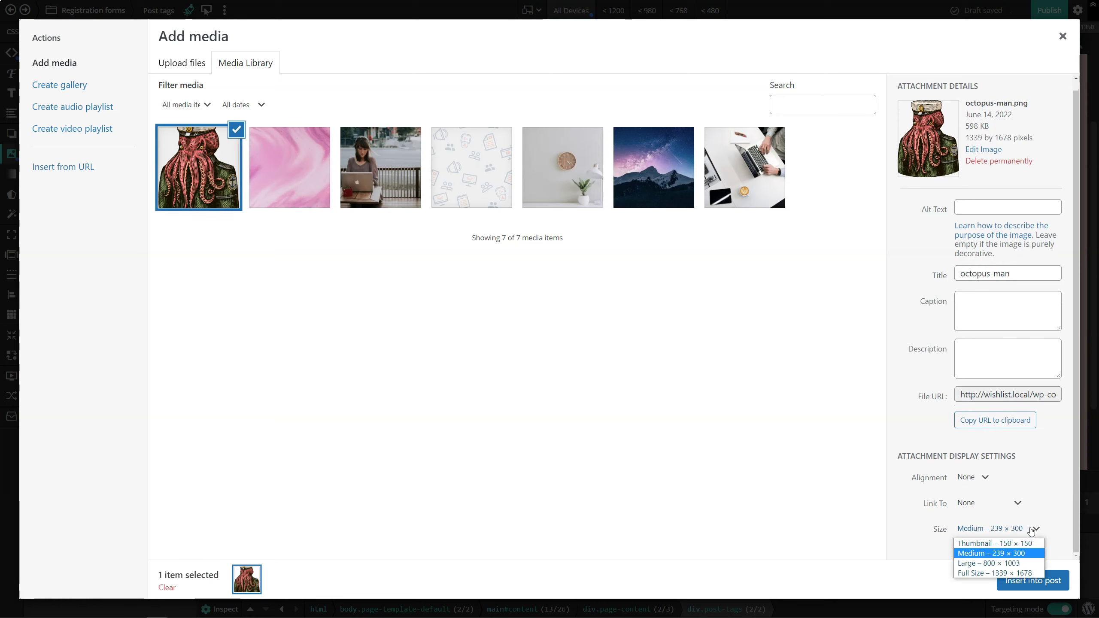
pyautogui.click(1000, 573)
pyautogui.click(1037, 585)
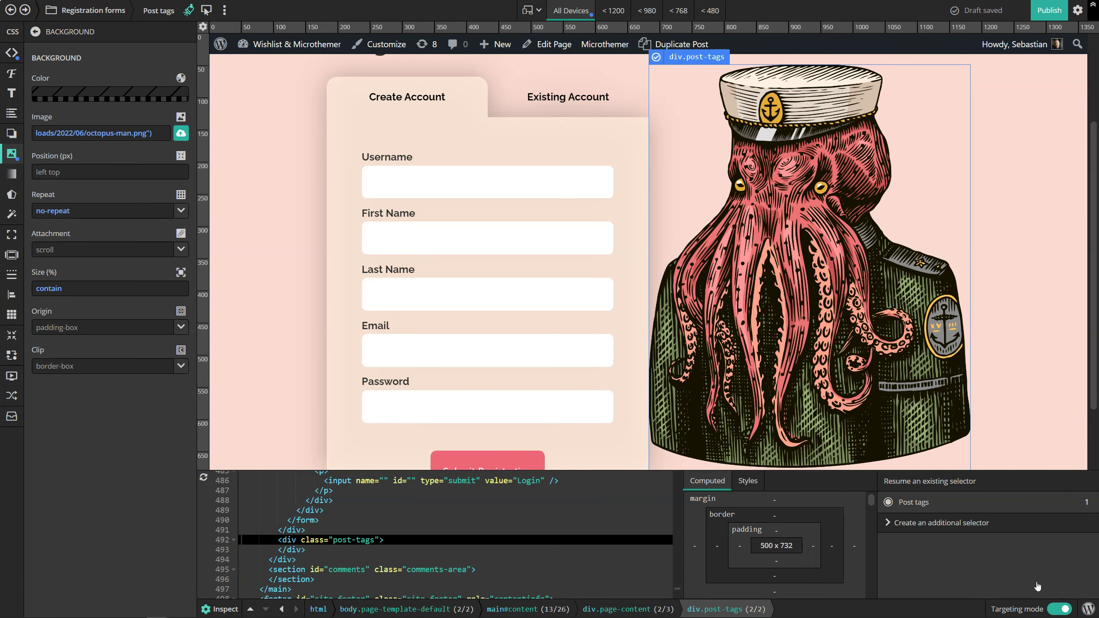
# Step: Check the octopus background beside the form, and delete the Post tags selector from the Registration forms folder
pyautogui.scroll(3, 794, 296)
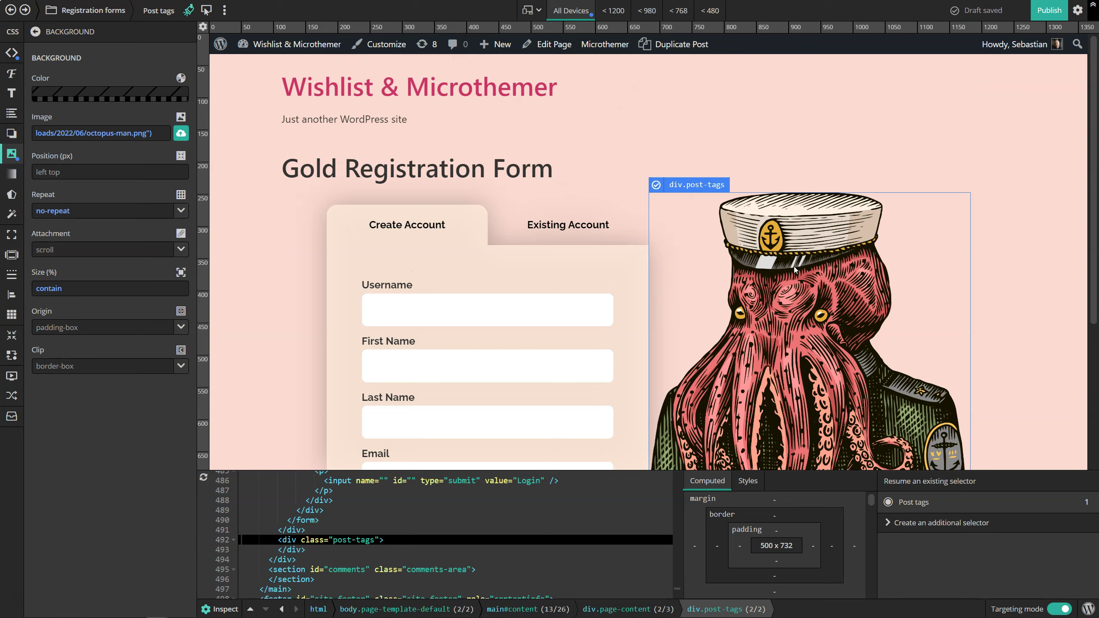
pyautogui.scroll(-3, 794, 269)
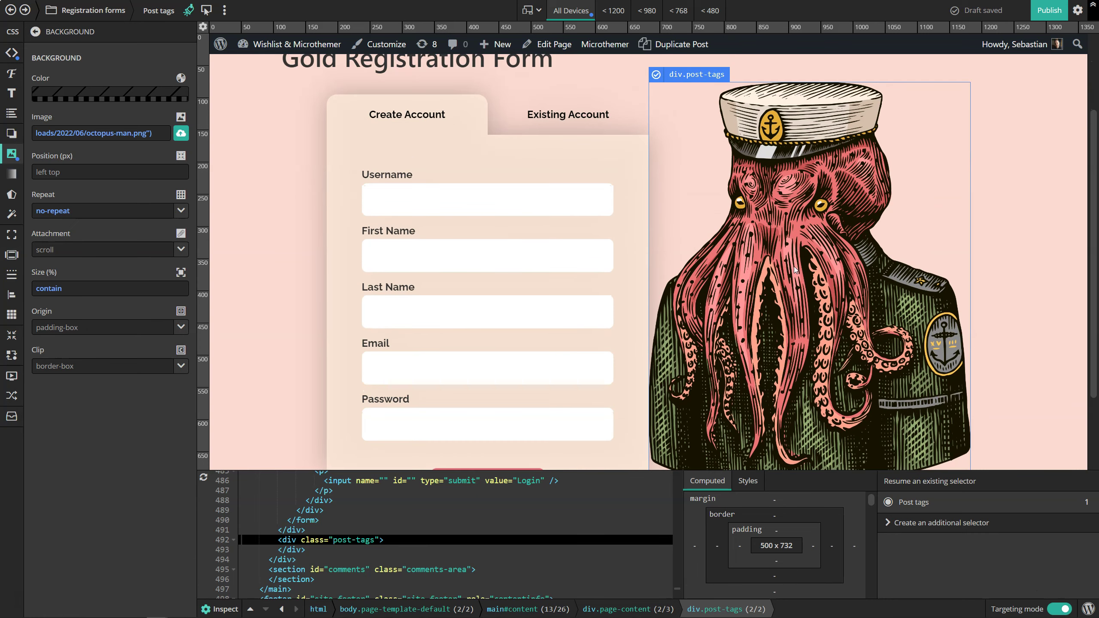
pyautogui.scroll(3, 793, 270)
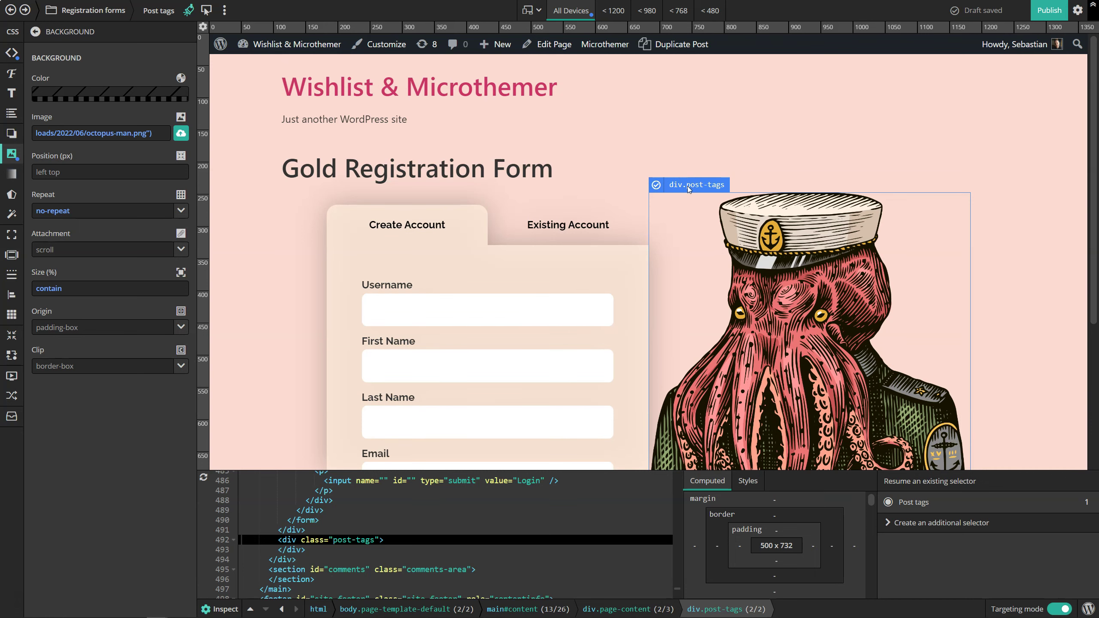
pyautogui.scroll(-6, 844, 252)
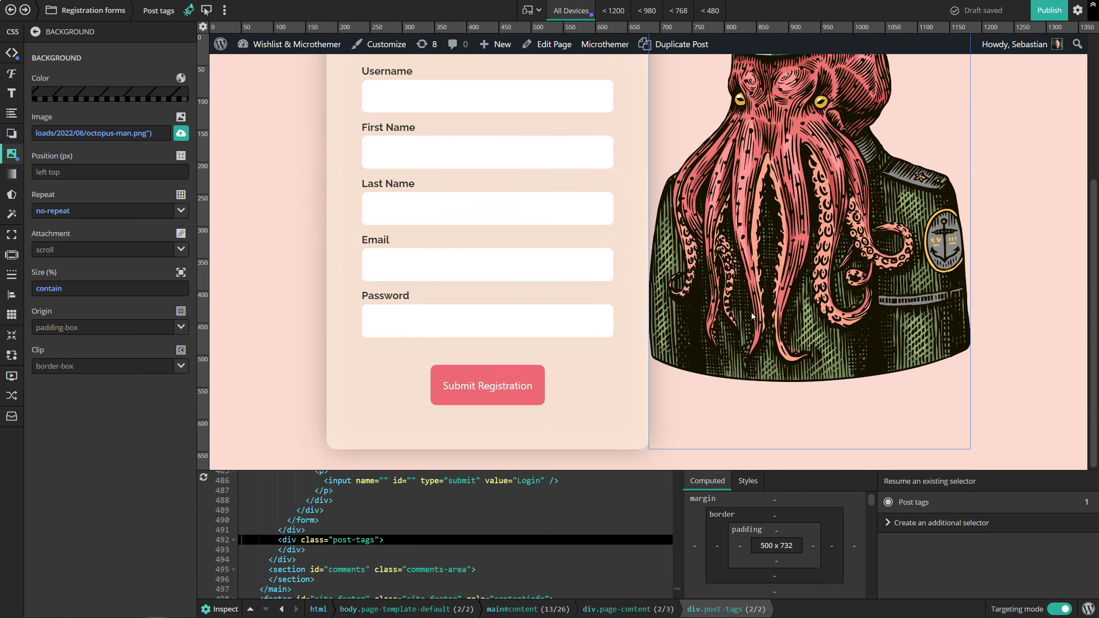
pyautogui.scroll(3, 694, 301)
pyautogui.scroll(-1, 622, 338)
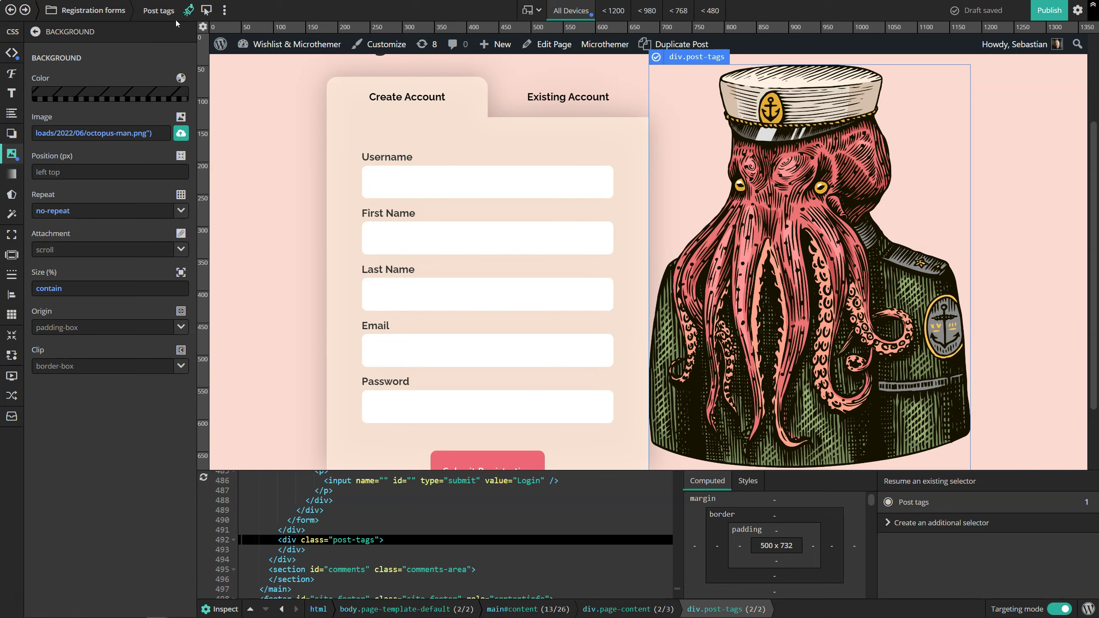
pyautogui.moveTo(175, 20)
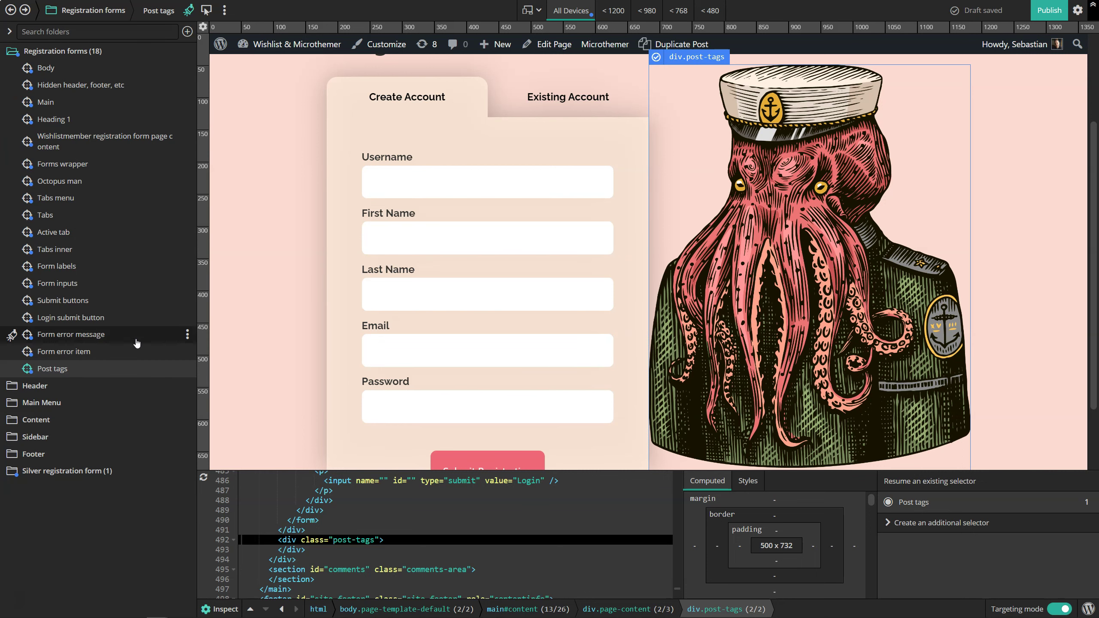
pyautogui.click(187, 368)
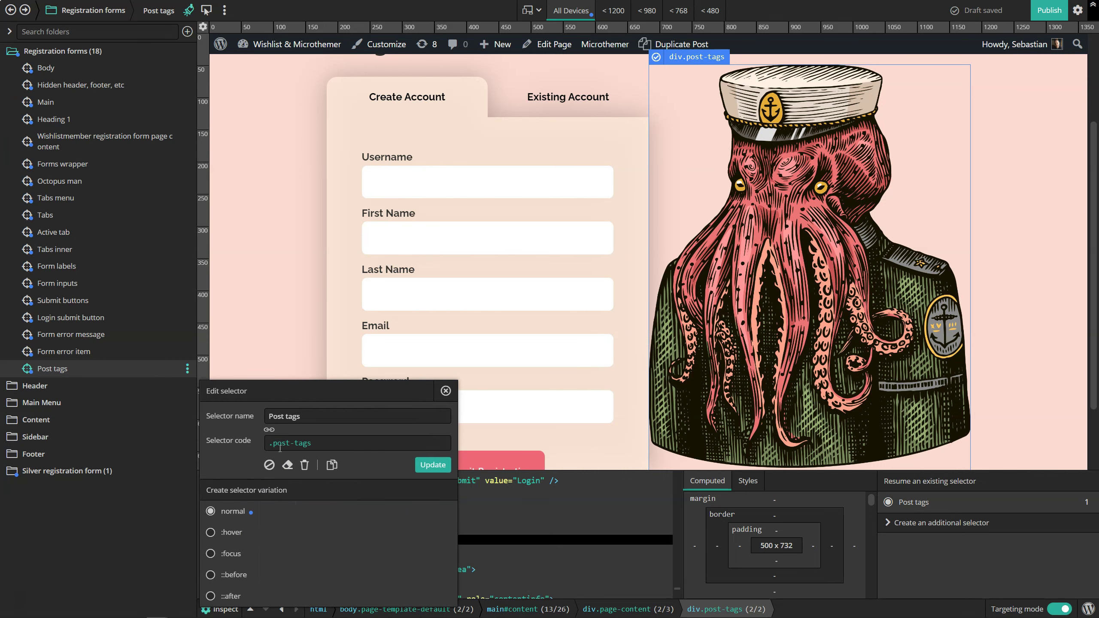
pyautogui.click(306, 466)
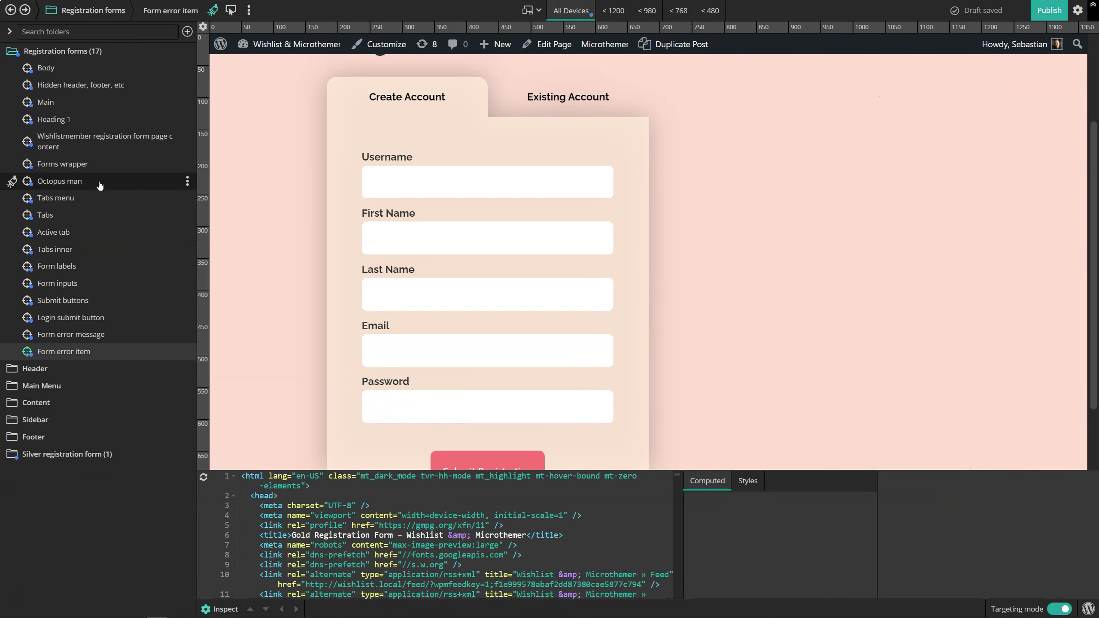
# Step: Re-target the Octopus man selector by replacing its entry-content class with page-content, keeping the ::after pseudo-element
pyautogui.click(60, 182)
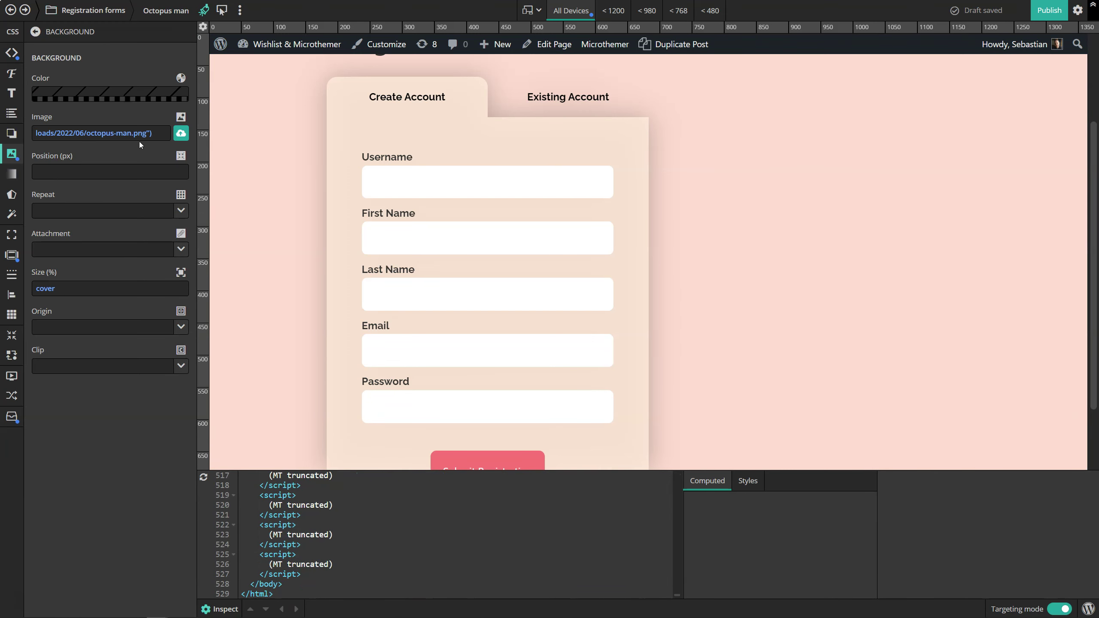
pyautogui.click(100, 17)
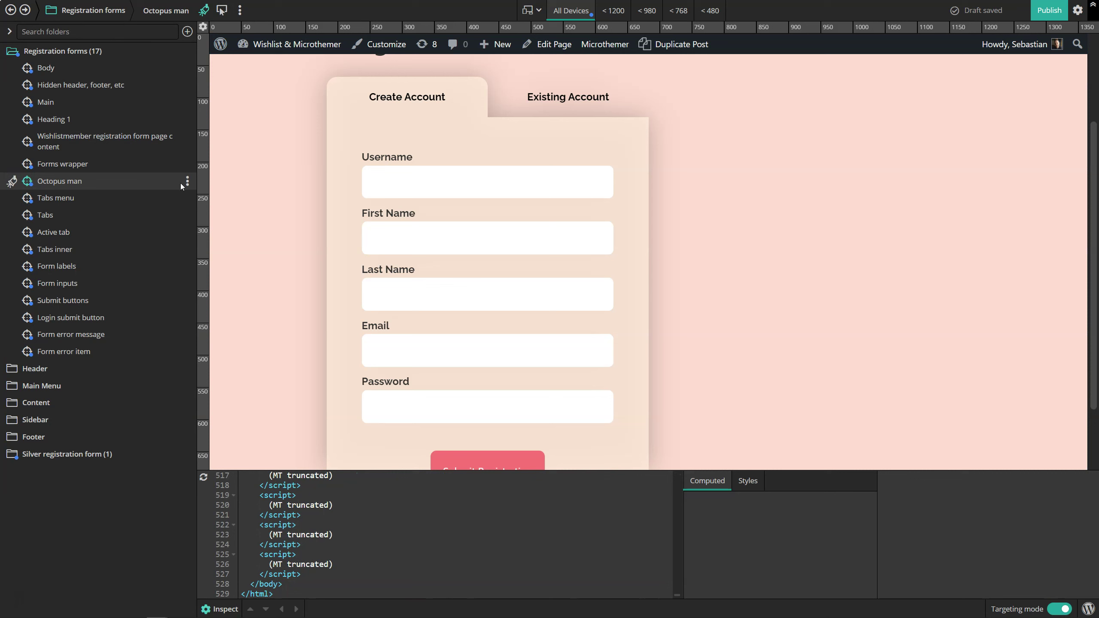
pyautogui.click(187, 181)
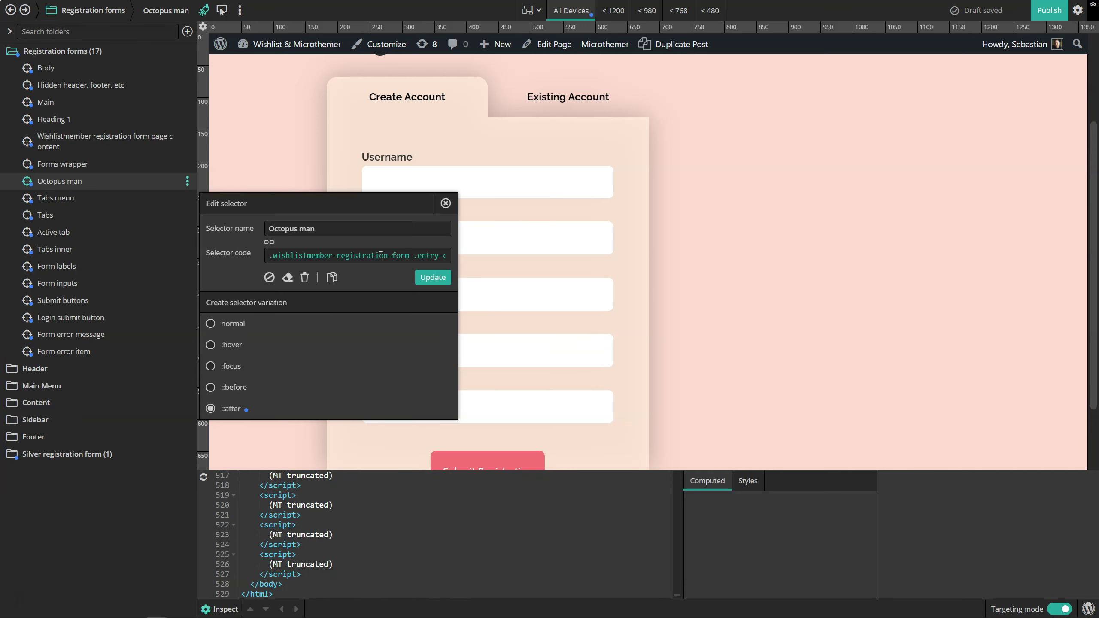
pyautogui.moveTo(419, 258); pyautogui.dragTo(375, 254)
pyautogui.click(409, 257)
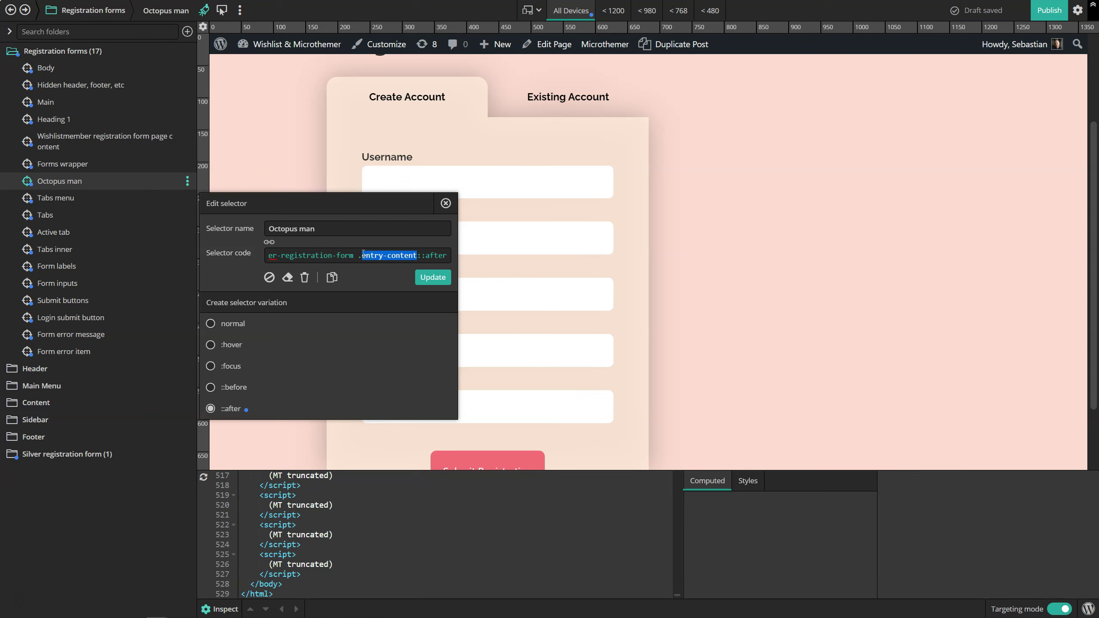
pyautogui.write('page-content')
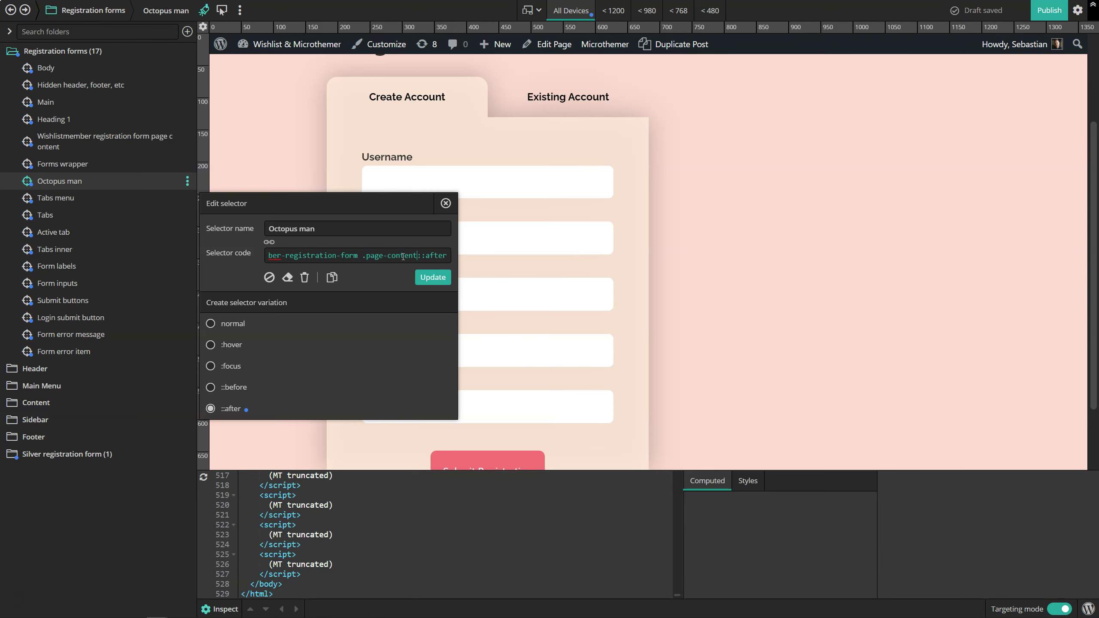
pyautogui.click(431, 278)
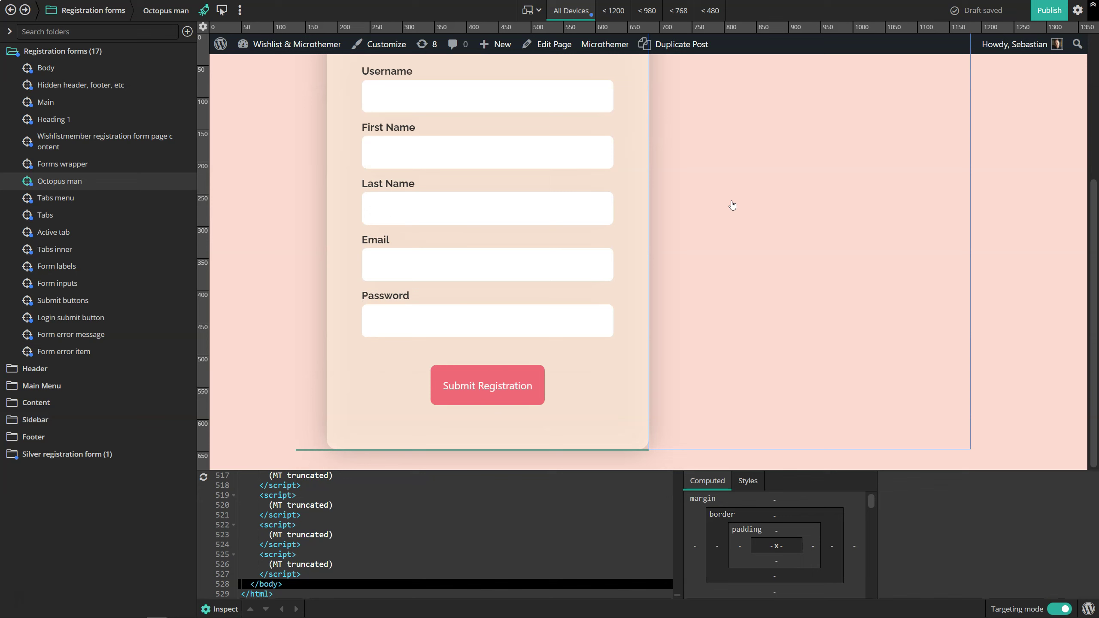
# Step: Target the empty div.post-tags beside the form and hide it by setting its display to none
pyautogui.scroll(5, 748, 225)
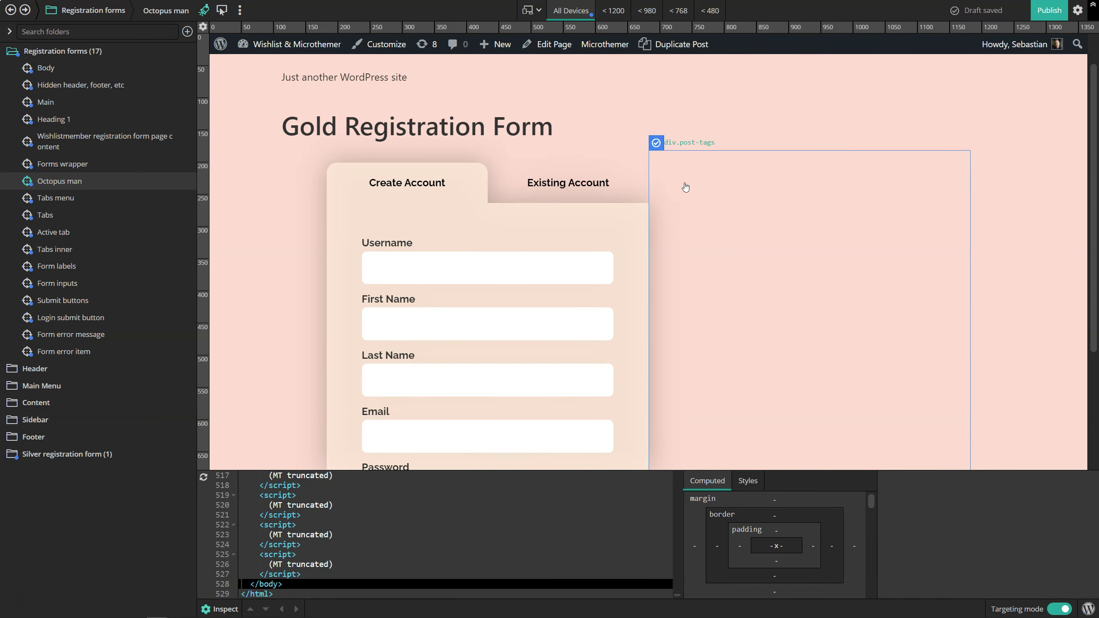
pyautogui.scroll(-5, 748, 182)
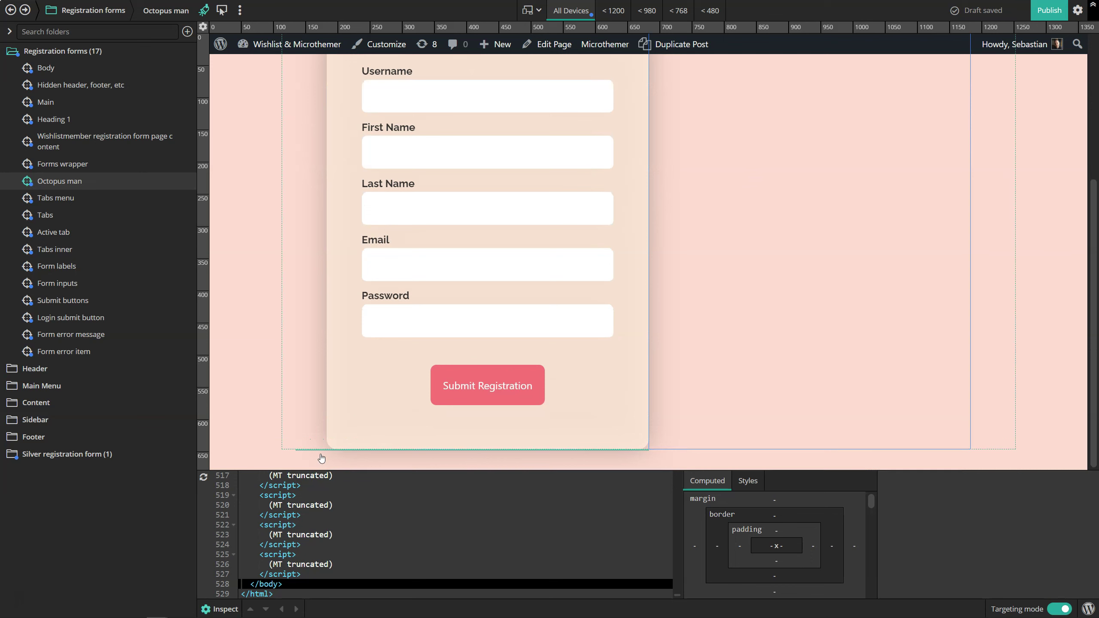
pyautogui.click(723, 172)
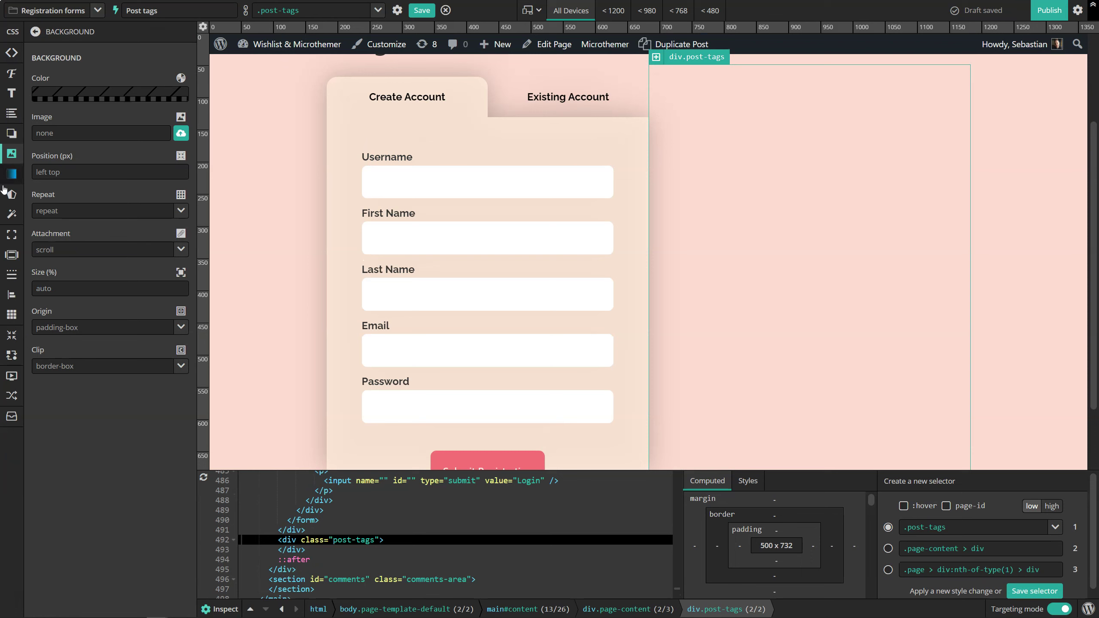
pyautogui.click(11, 416)
pyautogui.click(185, 93)
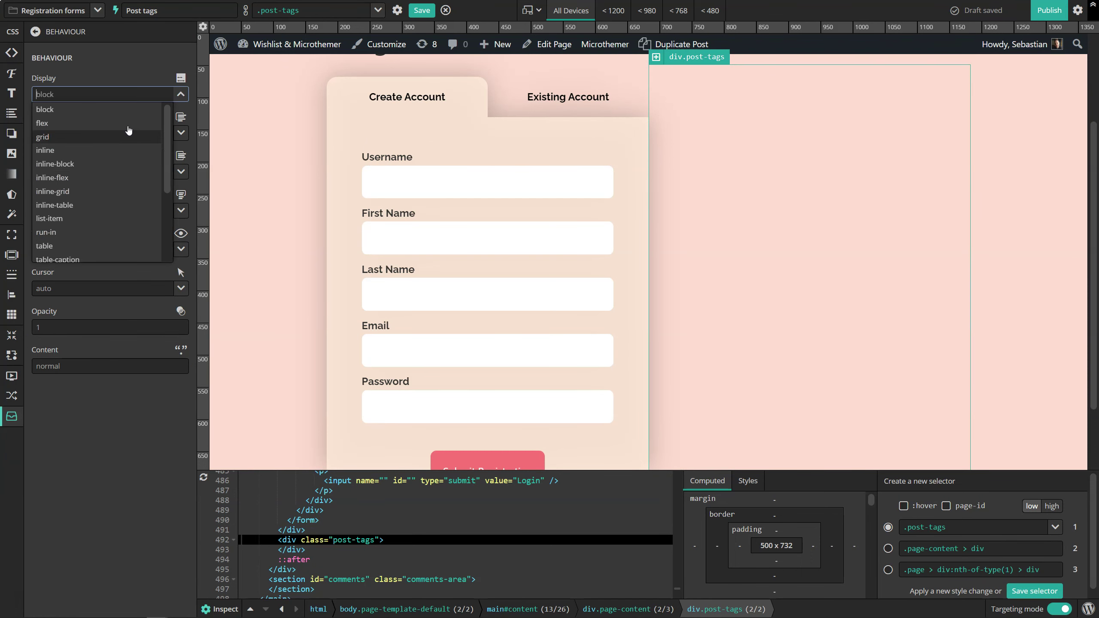
pyautogui.scroll(-3, 62, 252)
pyautogui.click(62, 253)
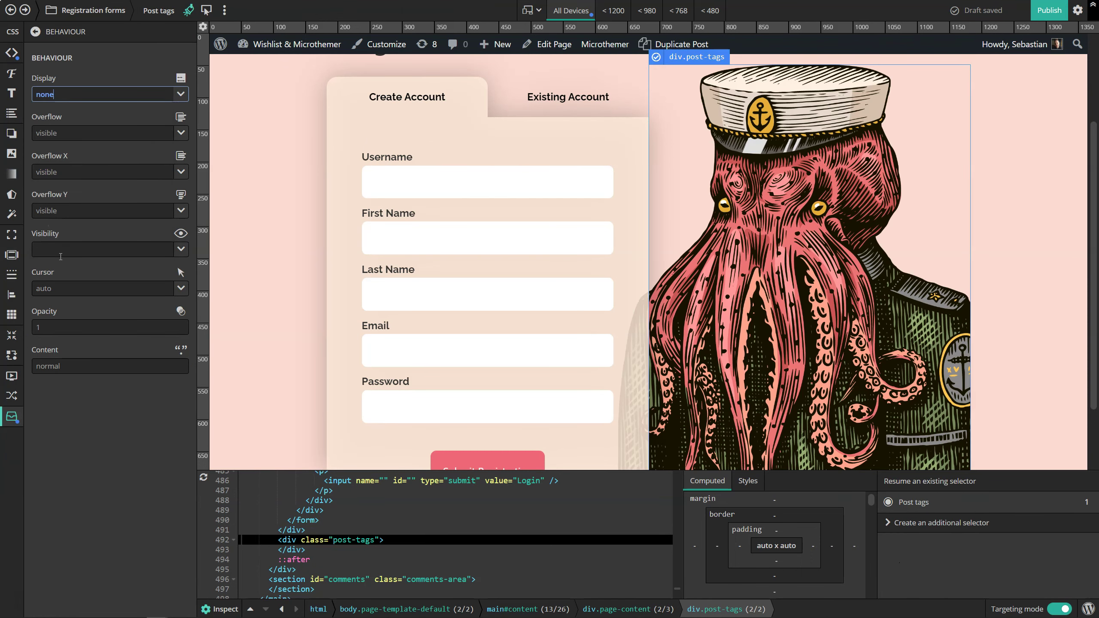
# Step: Check the octopus image's placement along the form, and open the Registration forms folder's selector list
pyautogui.scroll(-2, 694, 269)
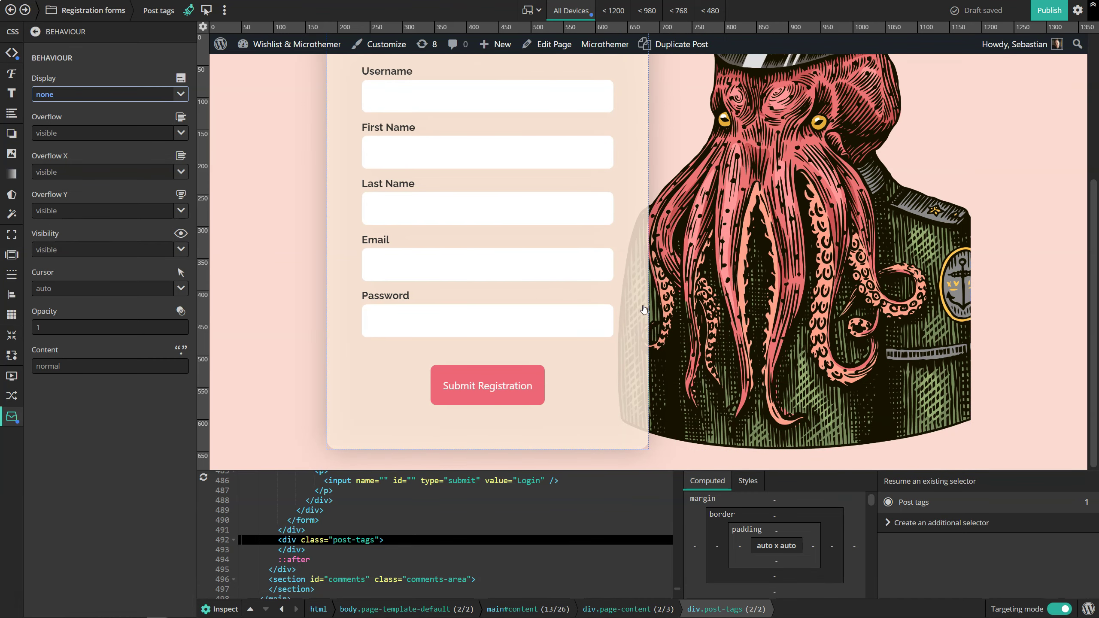
pyautogui.scroll(5, 667, 240)
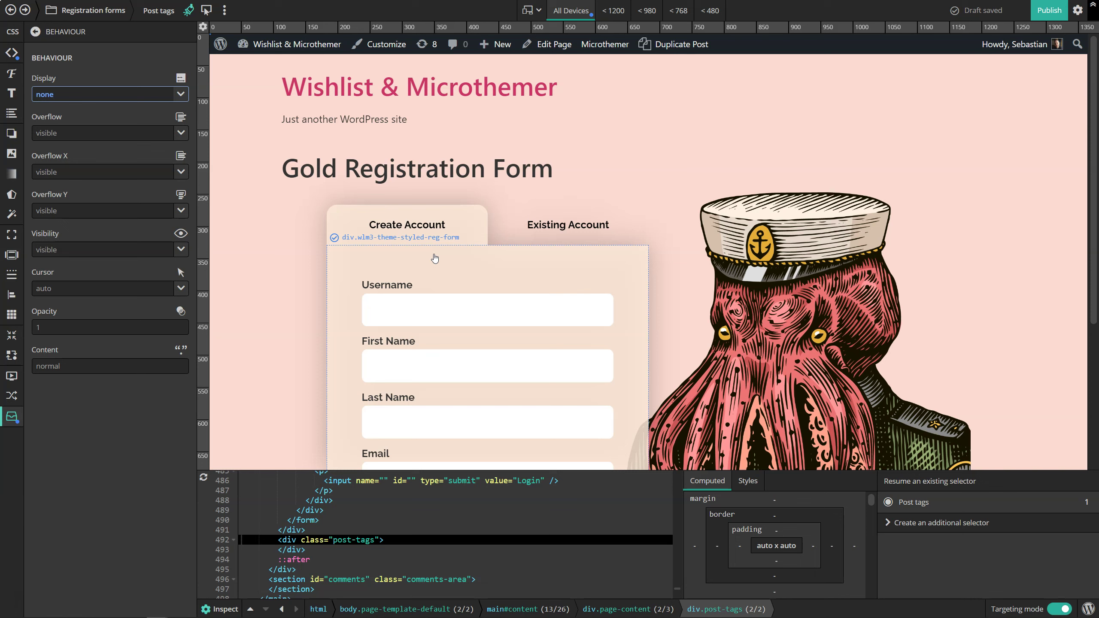
pyautogui.click(87, 10)
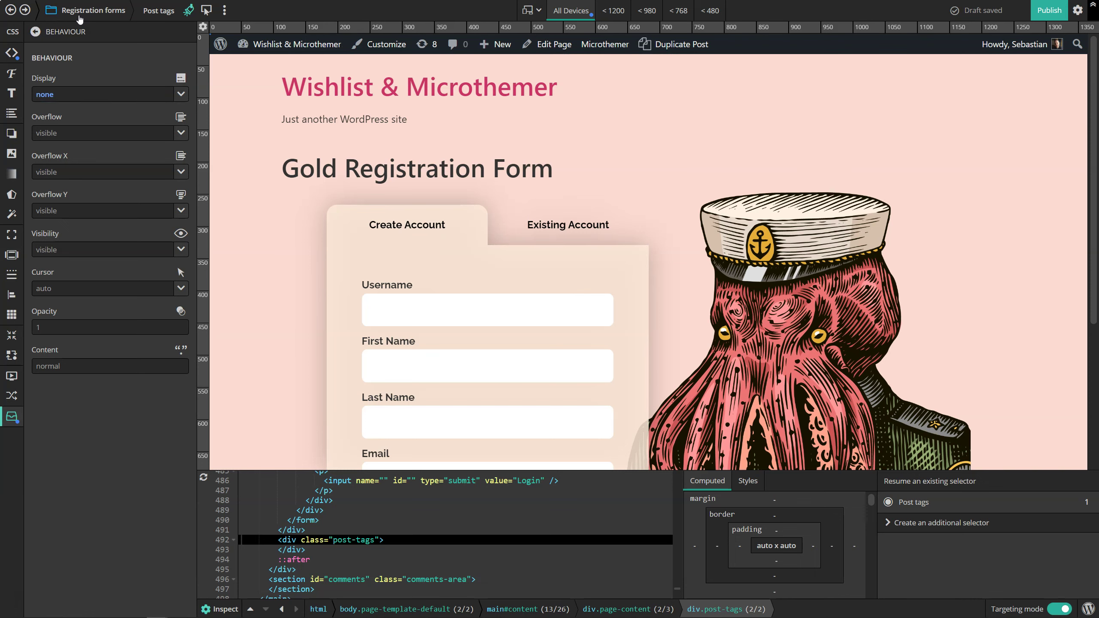